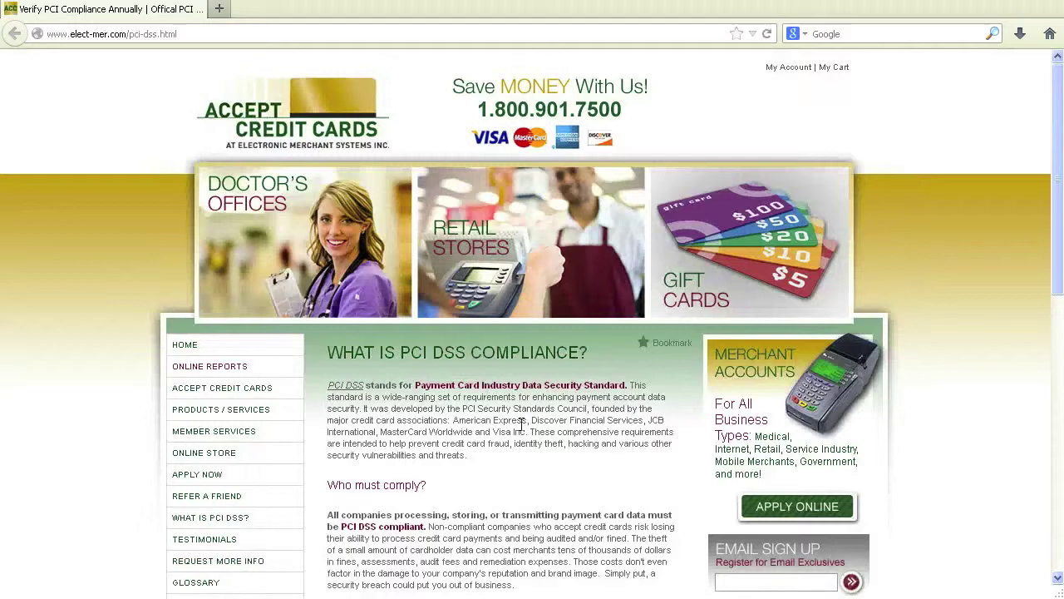
- Scroll down the PCI DSS compliance page to the link that starts the secure portal
scroll(521, 424, down, 10)
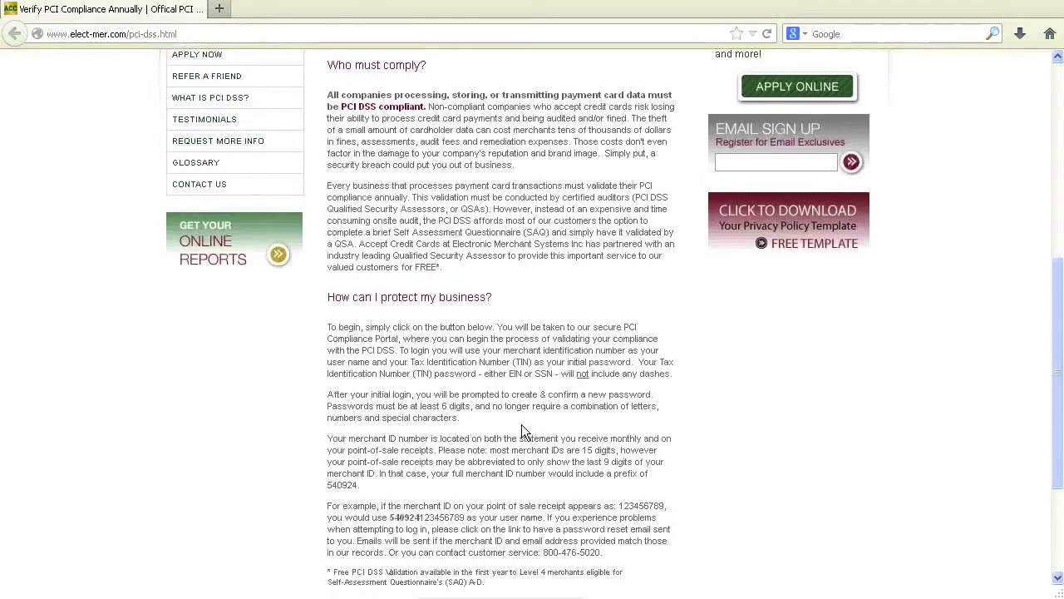
scroll(522, 424, down, 2)
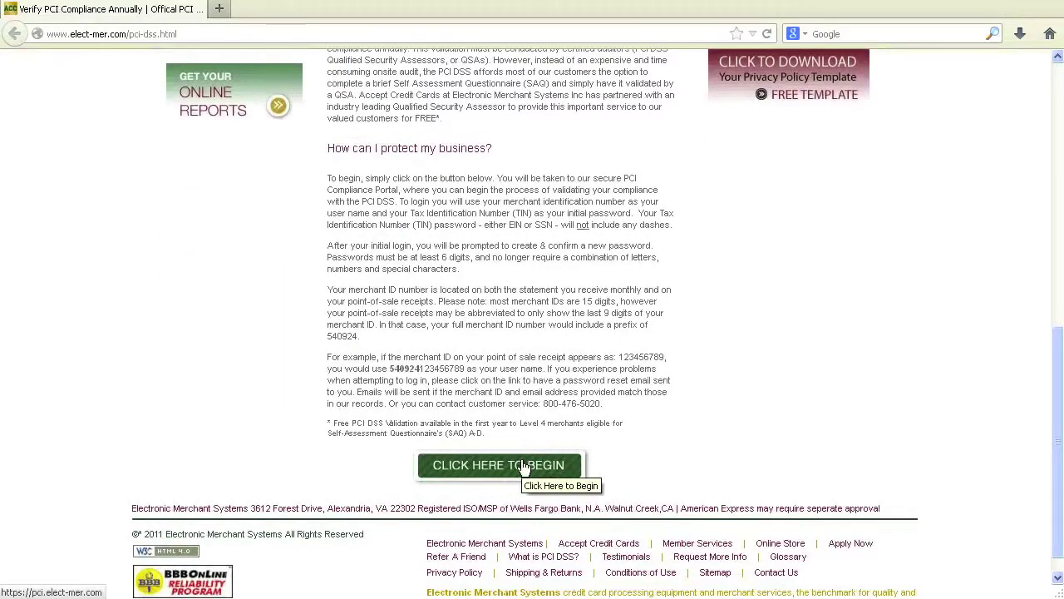
- Open the PCI portal login and sign in with the merchant ID and account password
click(521, 466)
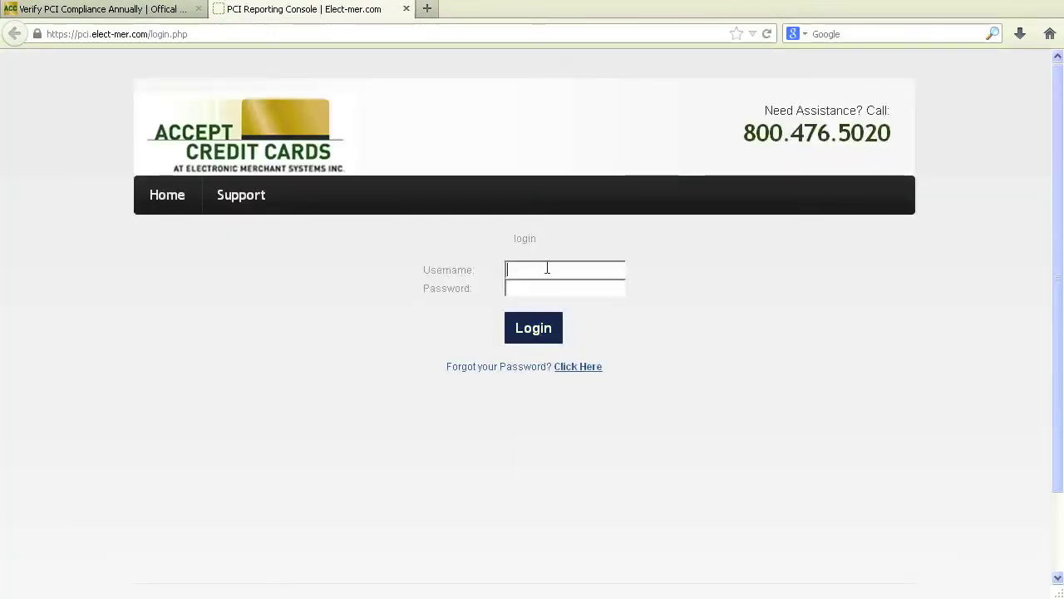
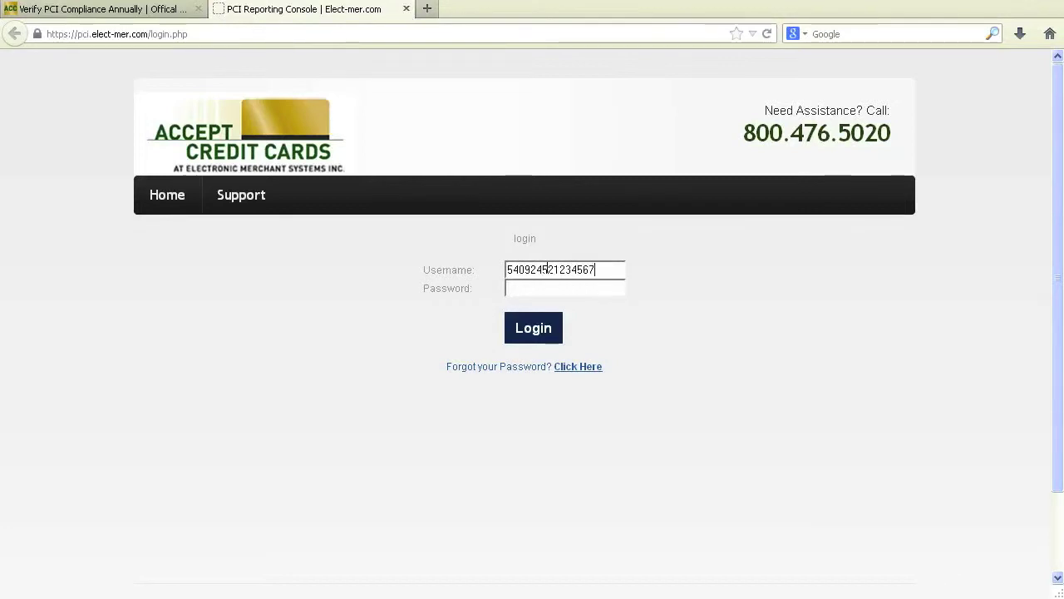
click(554, 284)
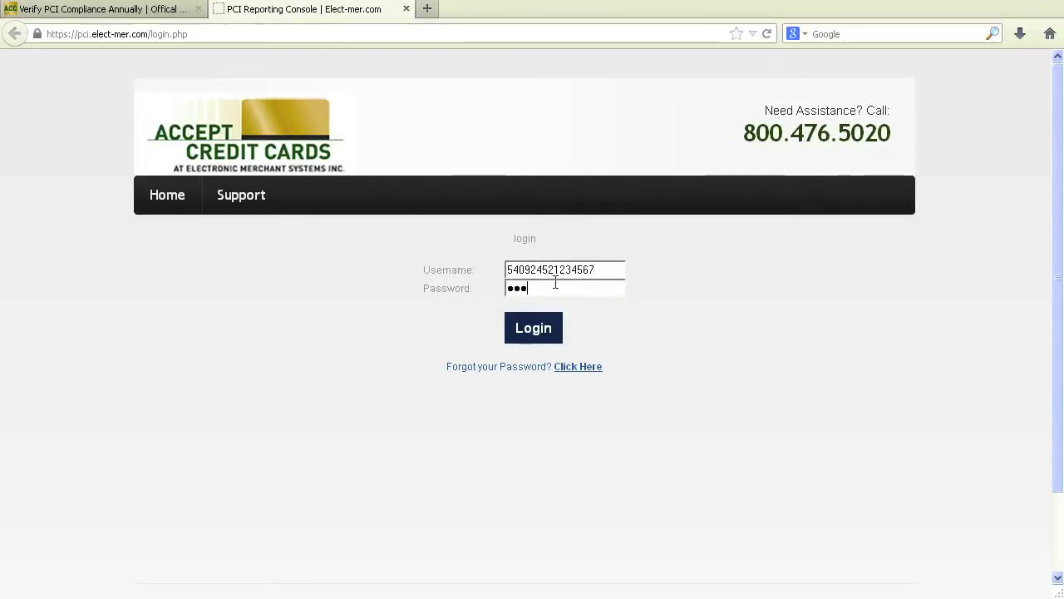
text(••••••)
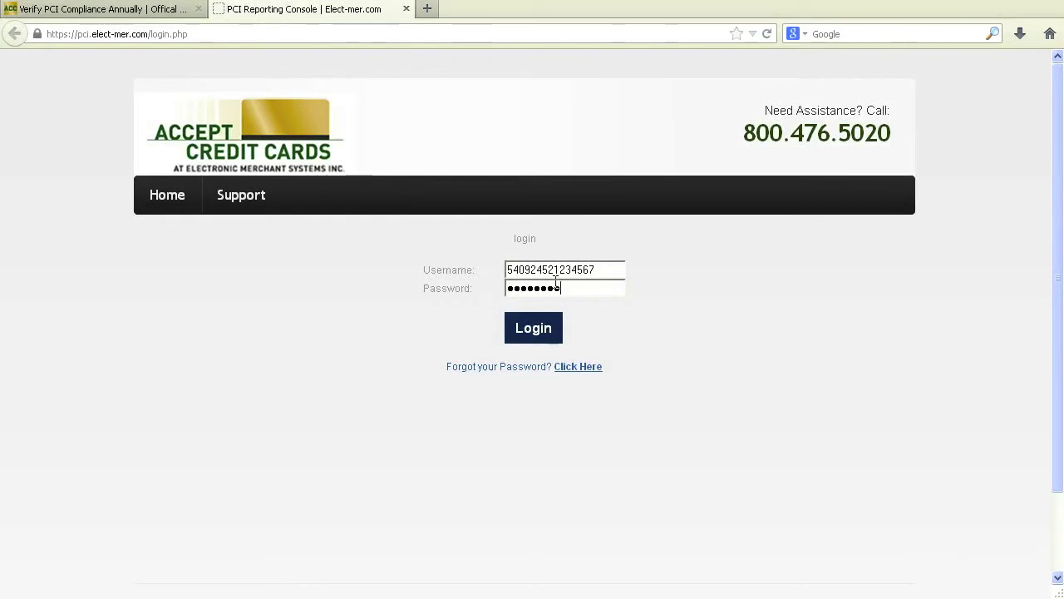
click(537, 329)
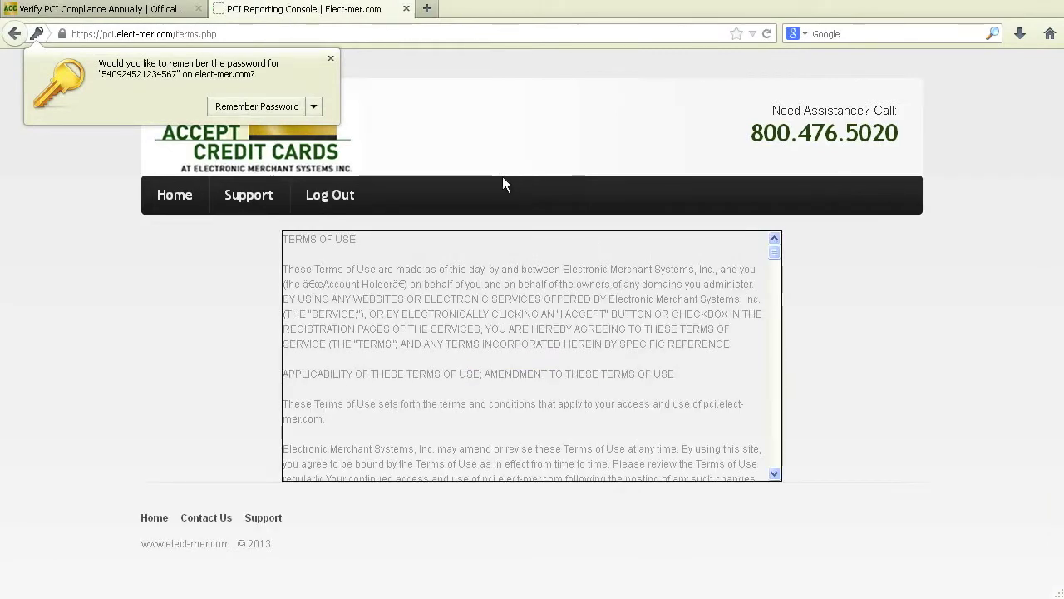
- Read through and agree to the Terms of Use, then submit the acceptance
scroll(529, 345, down, 5)
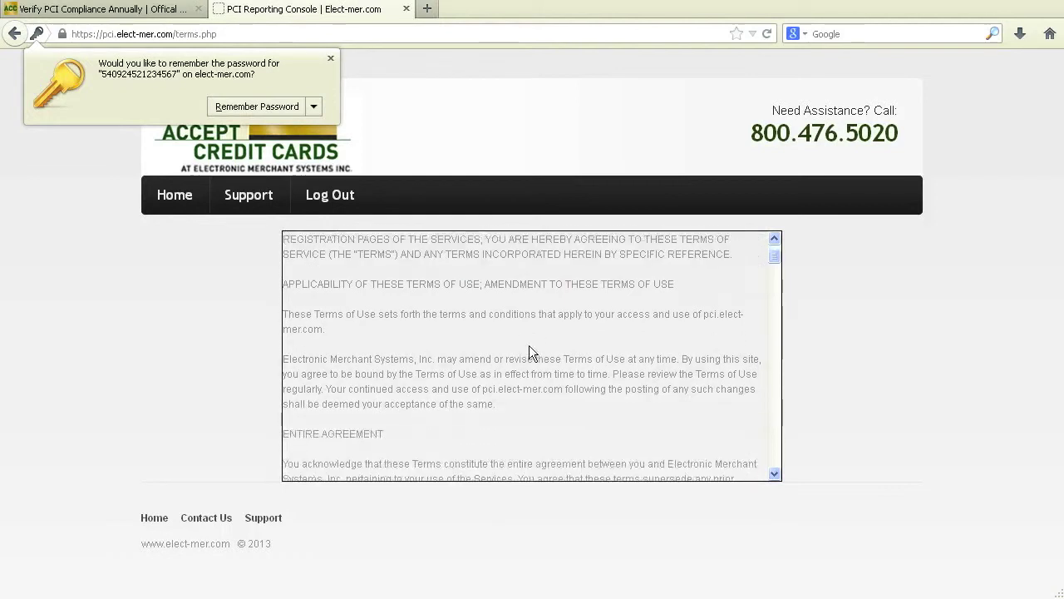
scroll(529, 345, down, 15)
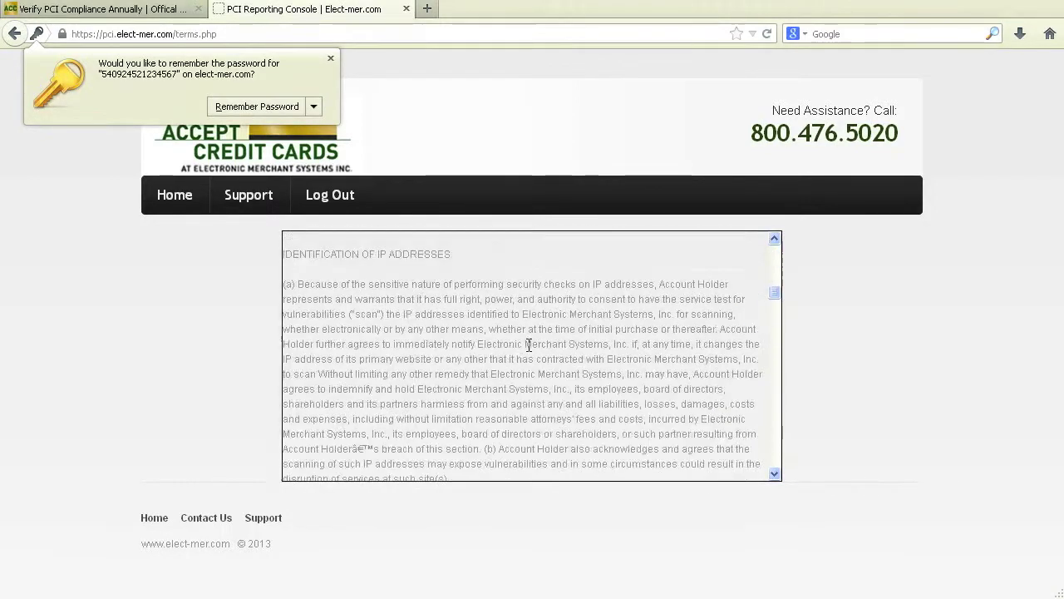
scroll(529, 348, down, 10)
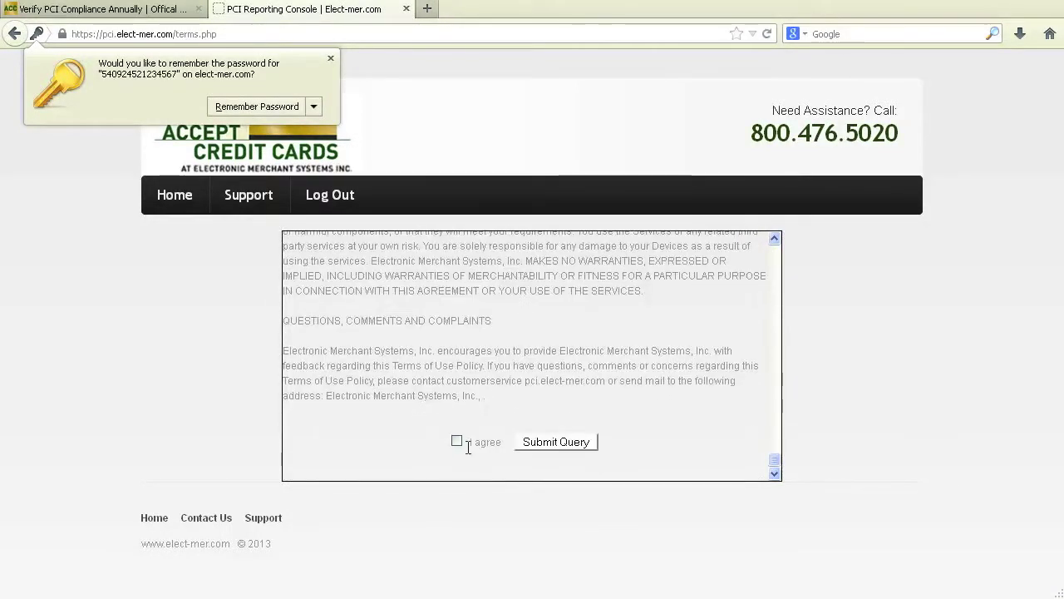
click(456, 440)
click(533, 443)
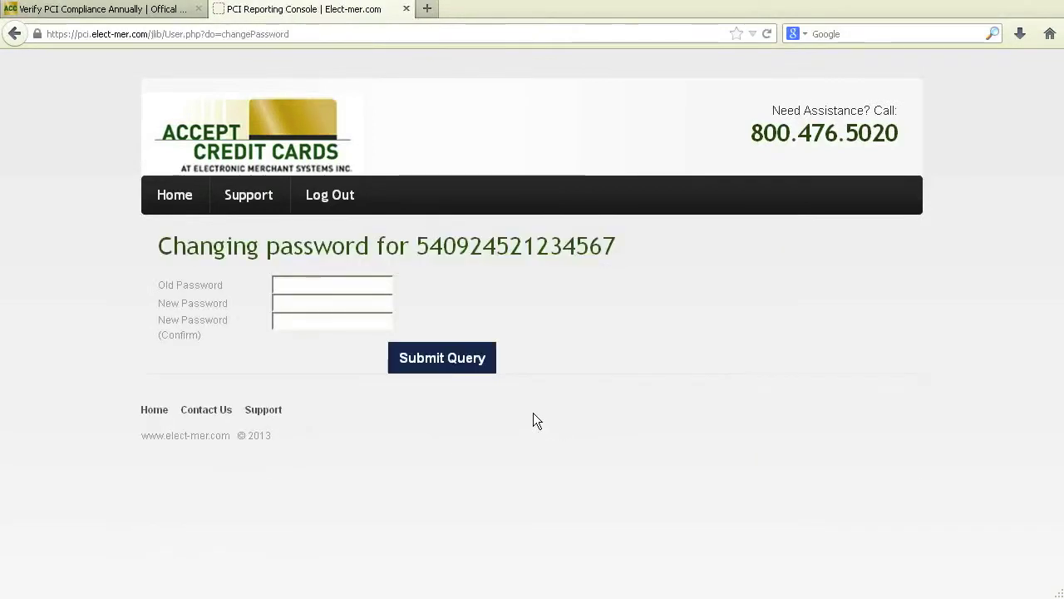
- Enter the old password and the new password on the change-password page
text(••••••)
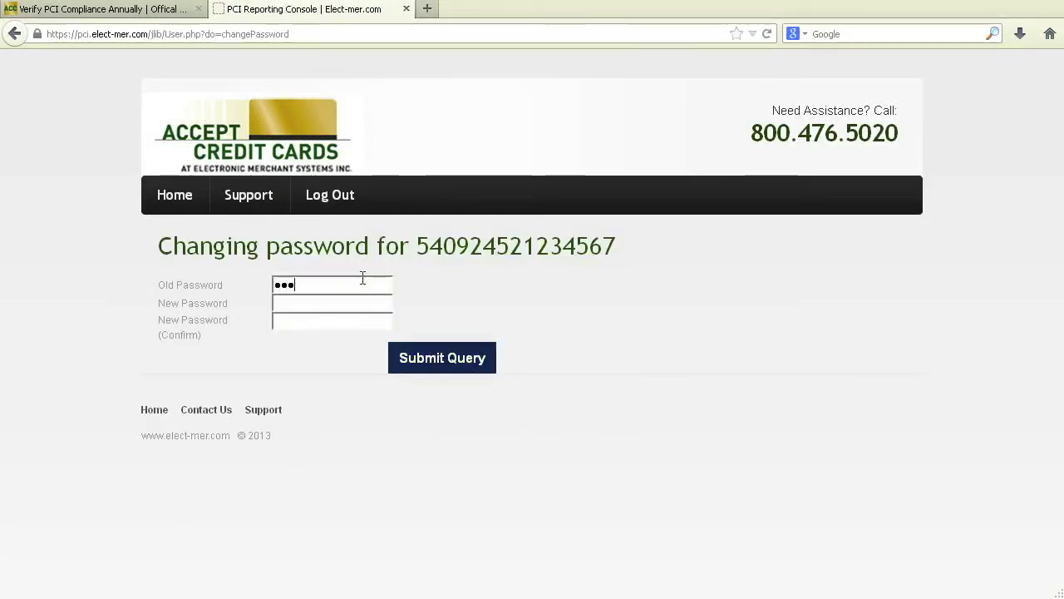
key(Tab)
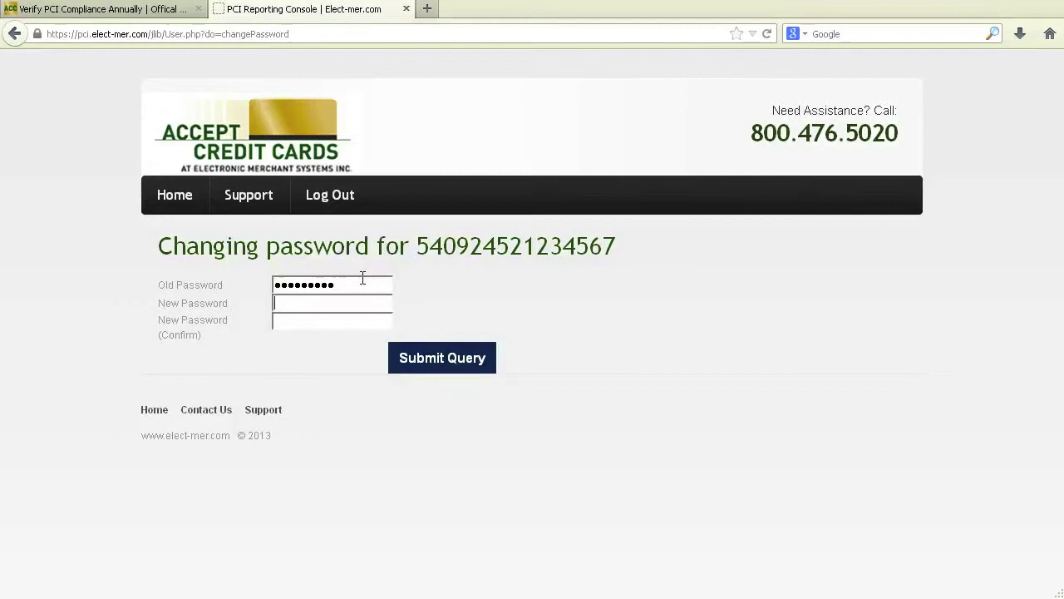
text(•••••••)
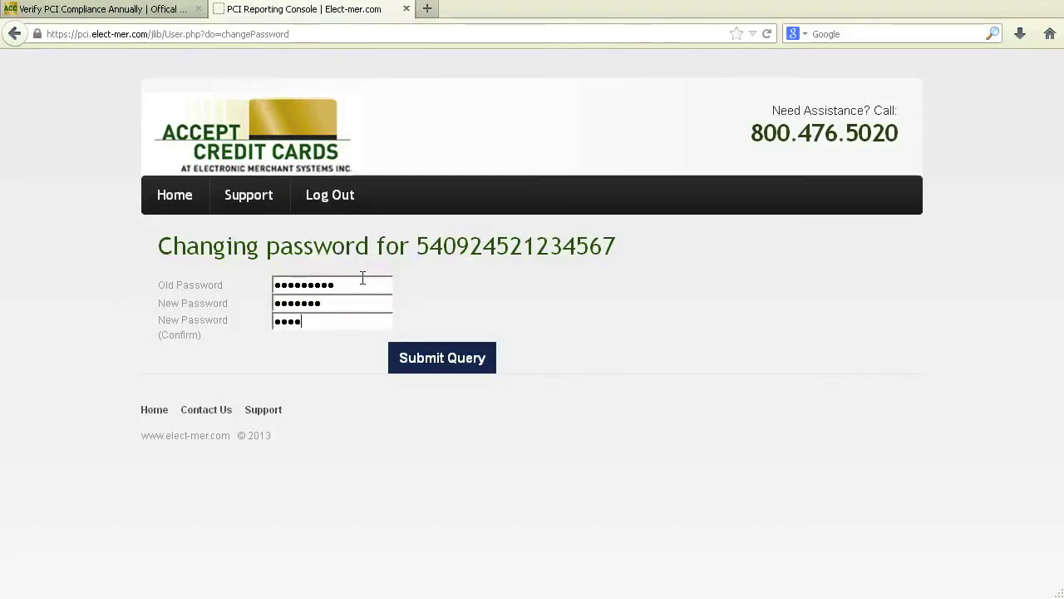
- Save the new password, then set the merchant contact title to Manager
click(450, 363)
scroll(450, 357, down, 3)
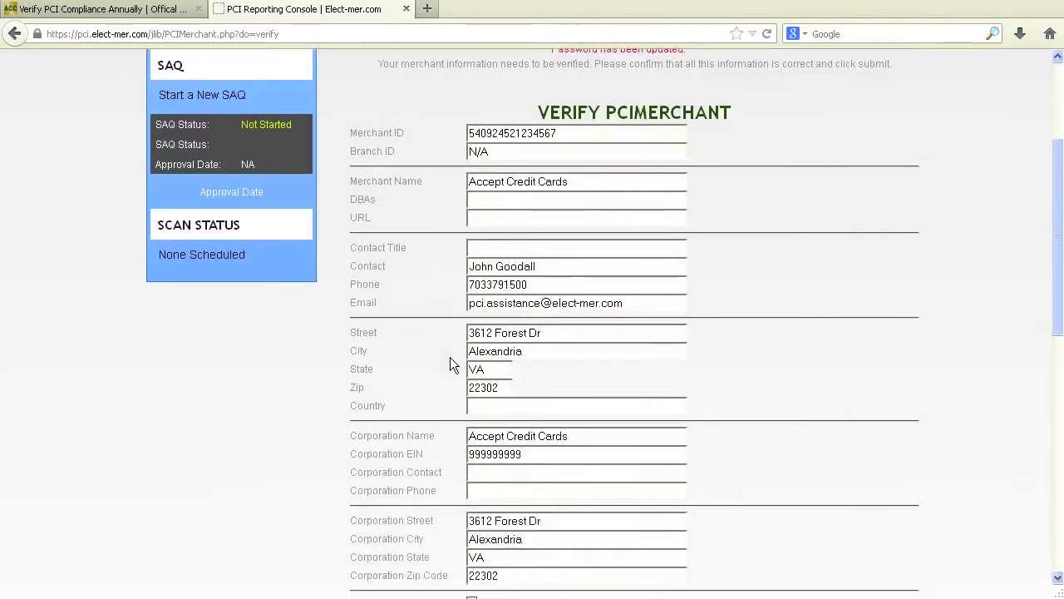
click(491, 243)
text(Manager)
- Enter 'Service Provider' as the other business type and list the facility address
scroll(518, 306, down, 7)
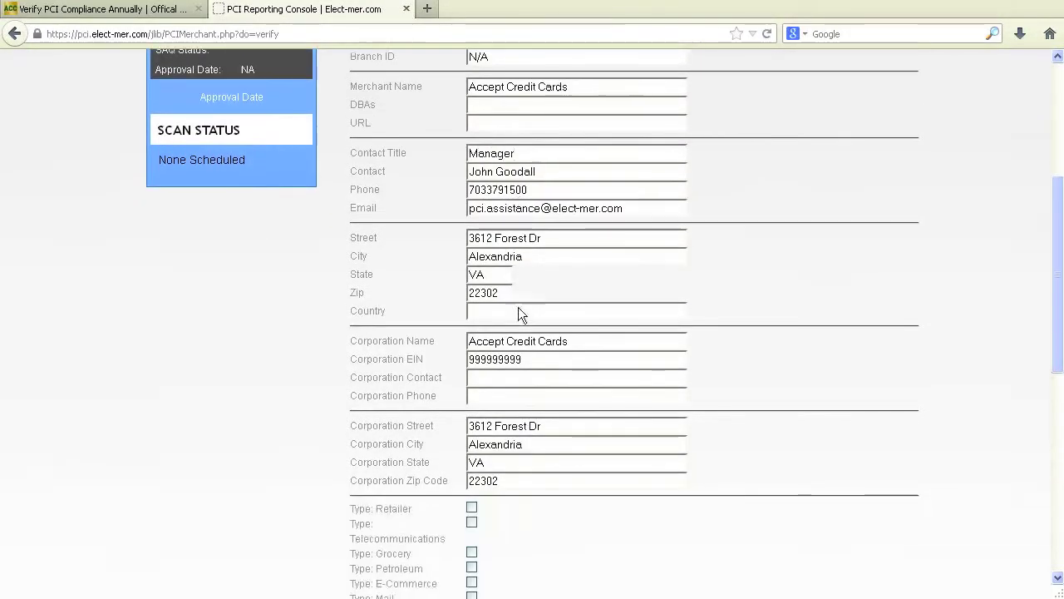
scroll(520, 309, down, 4)
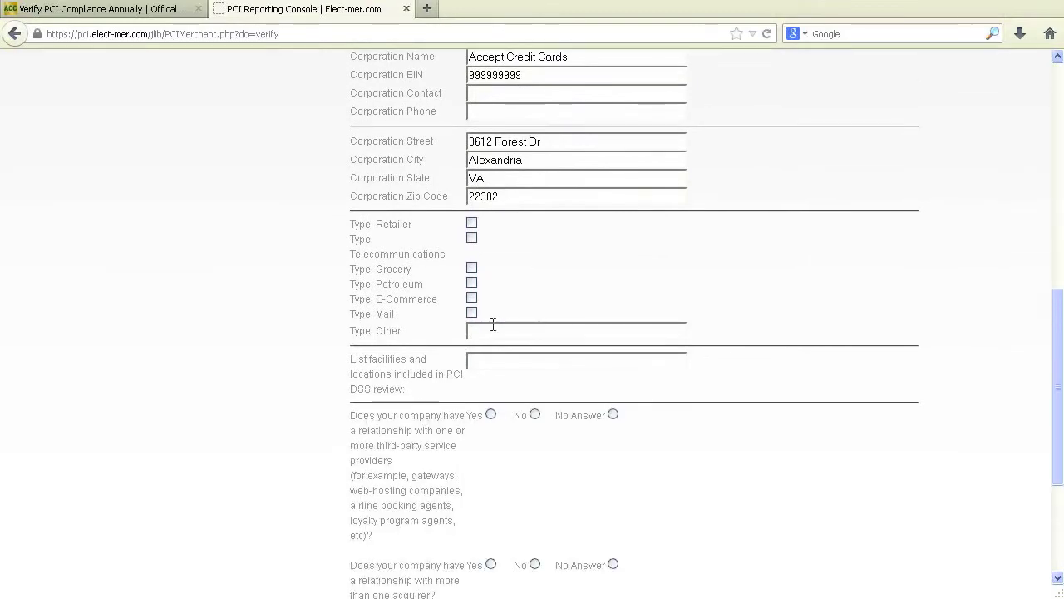
click(492, 325)
text(Service Provider)
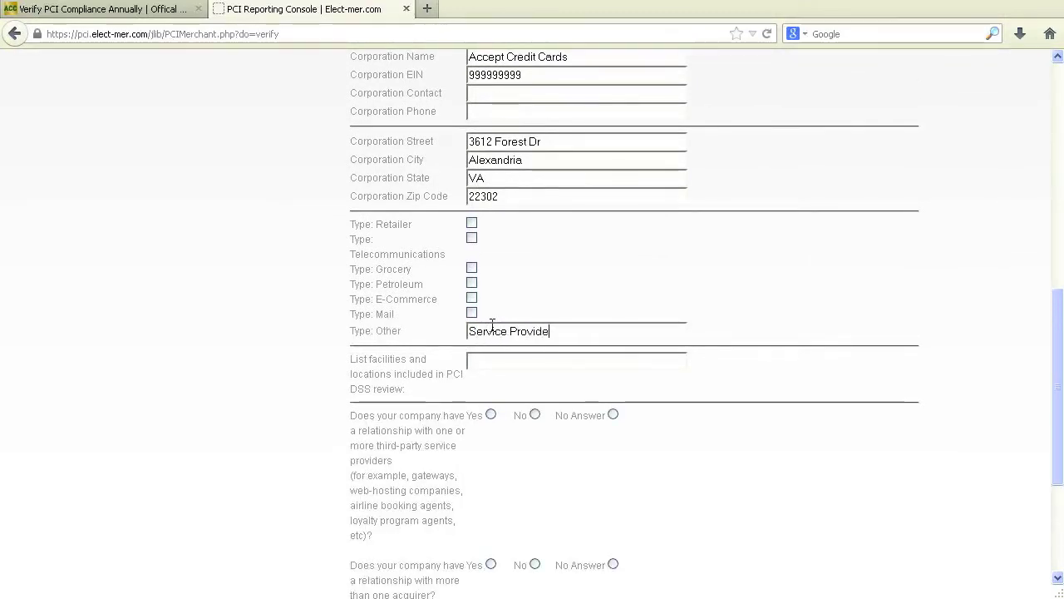
click(490, 361)
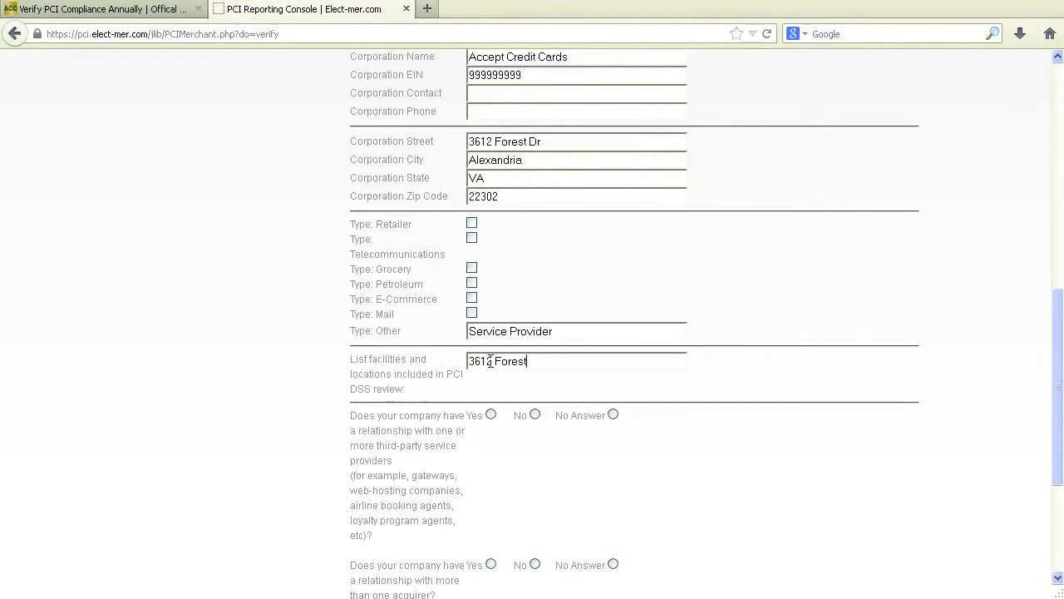
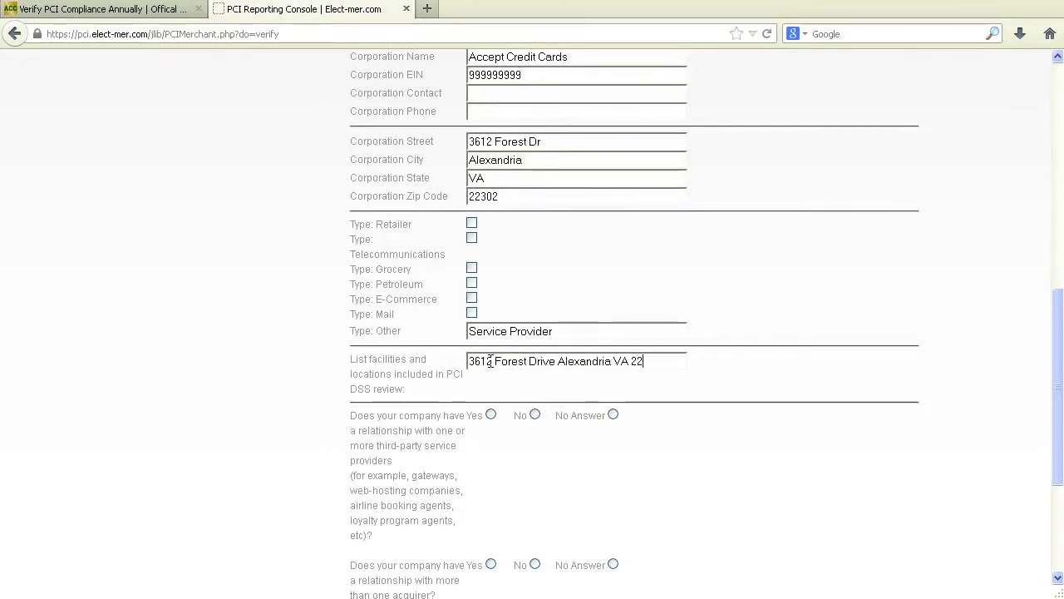
- Answer No to third-party service providers and multiple acquirers, then submit the form
scroll(516, 435, down, 2)
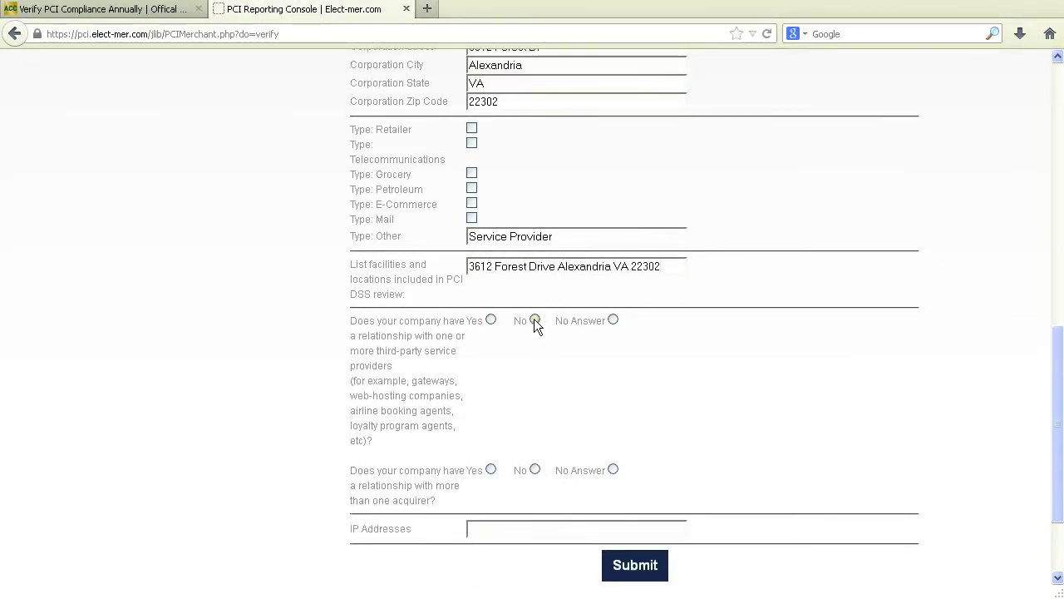
click(534, 319)
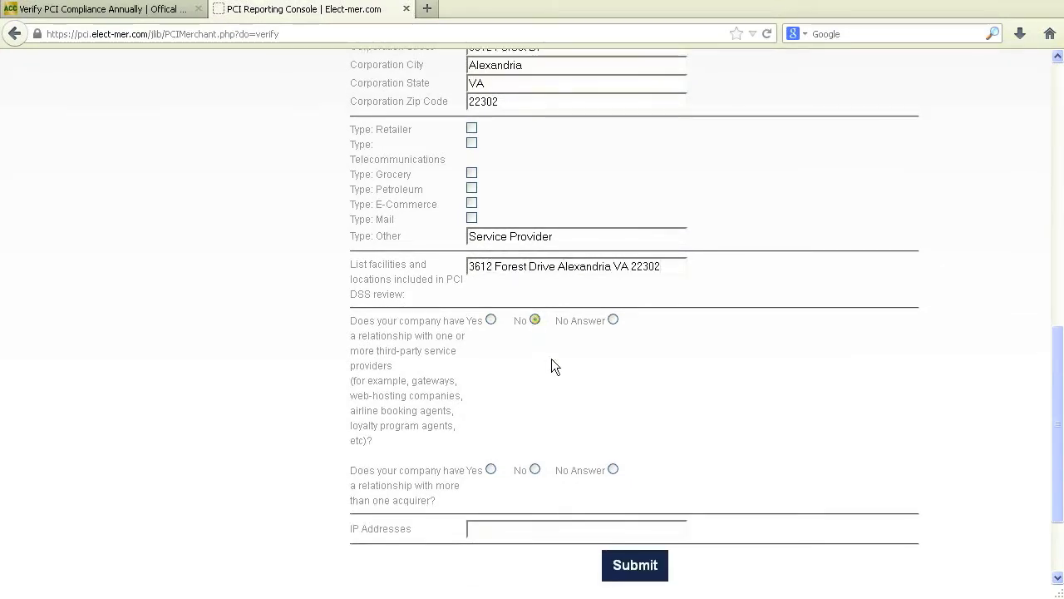
click(534, 469)
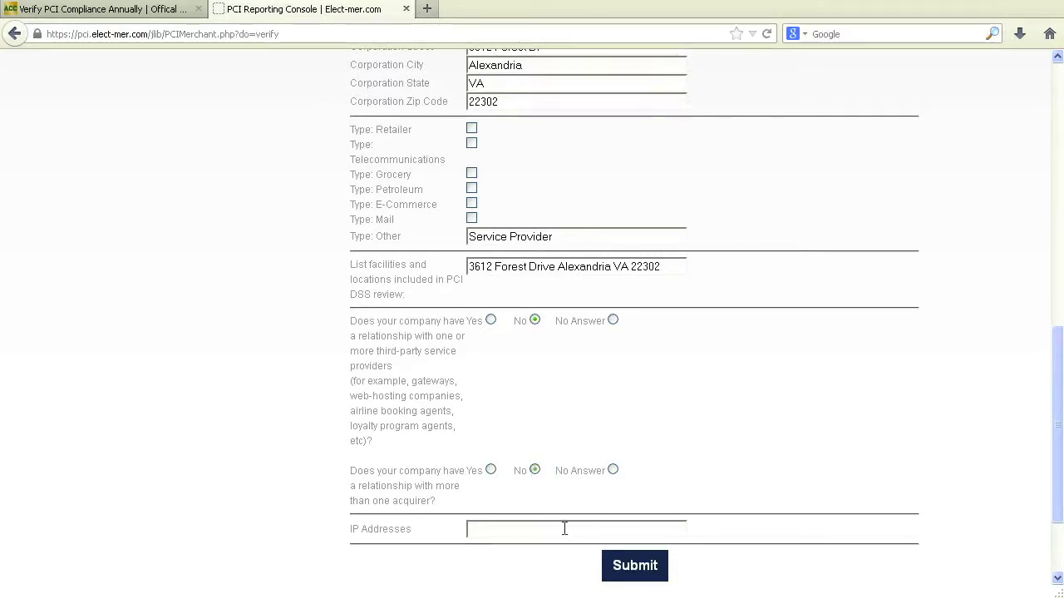
click(632, 565)
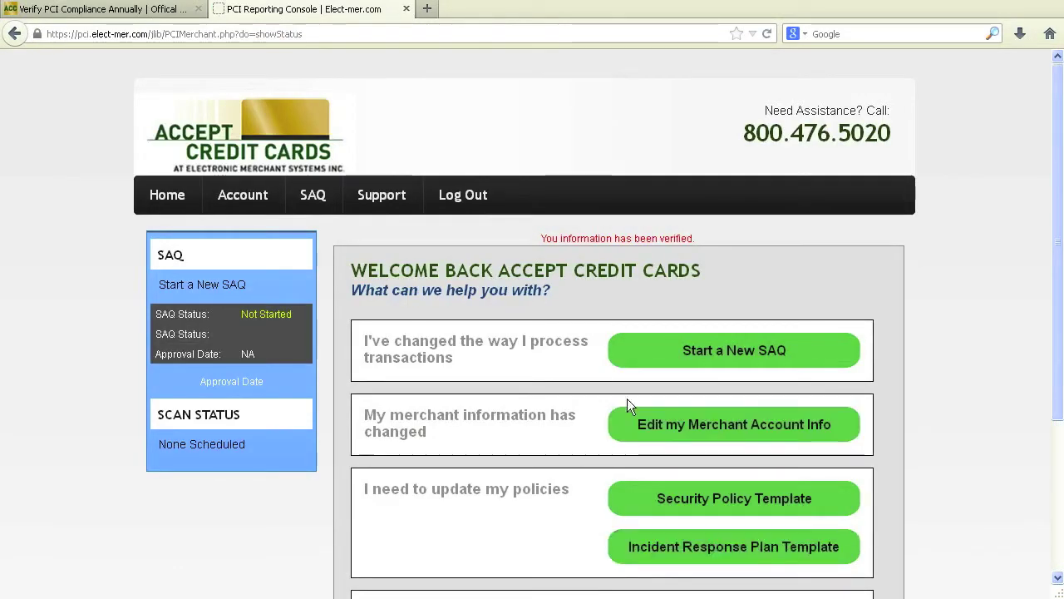
- Start a new SAQ, answering No to electronic card storage and choosing Face to Face processing
click(702, 352)
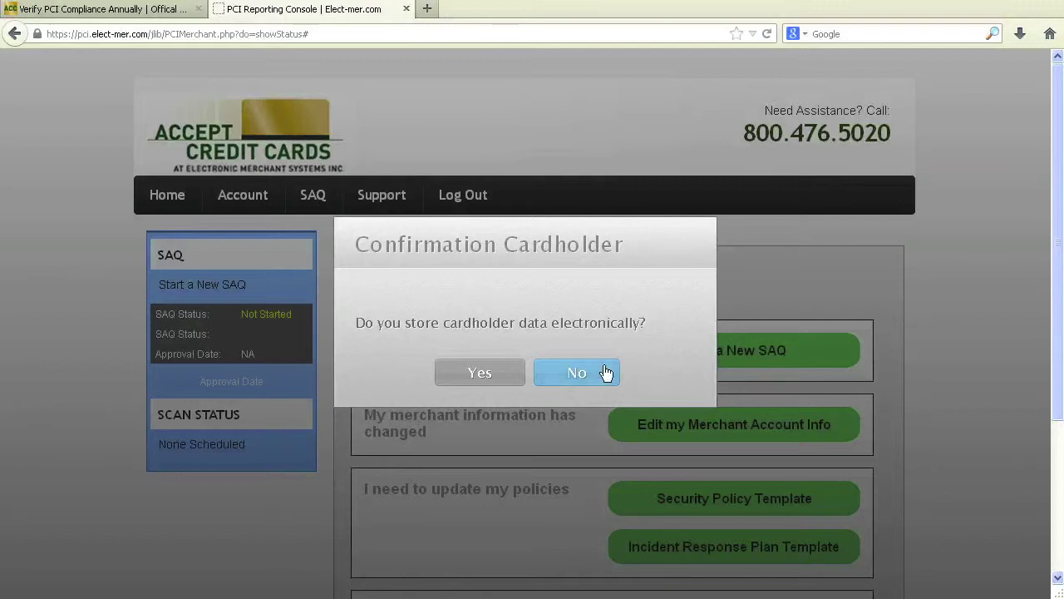
click(577, 373)
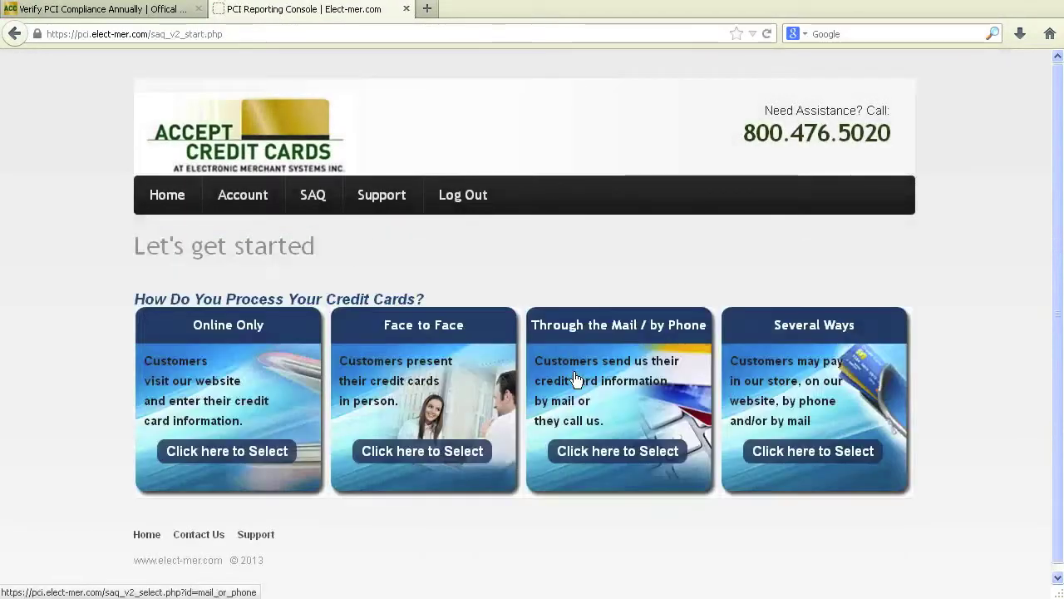
click(415, 453)
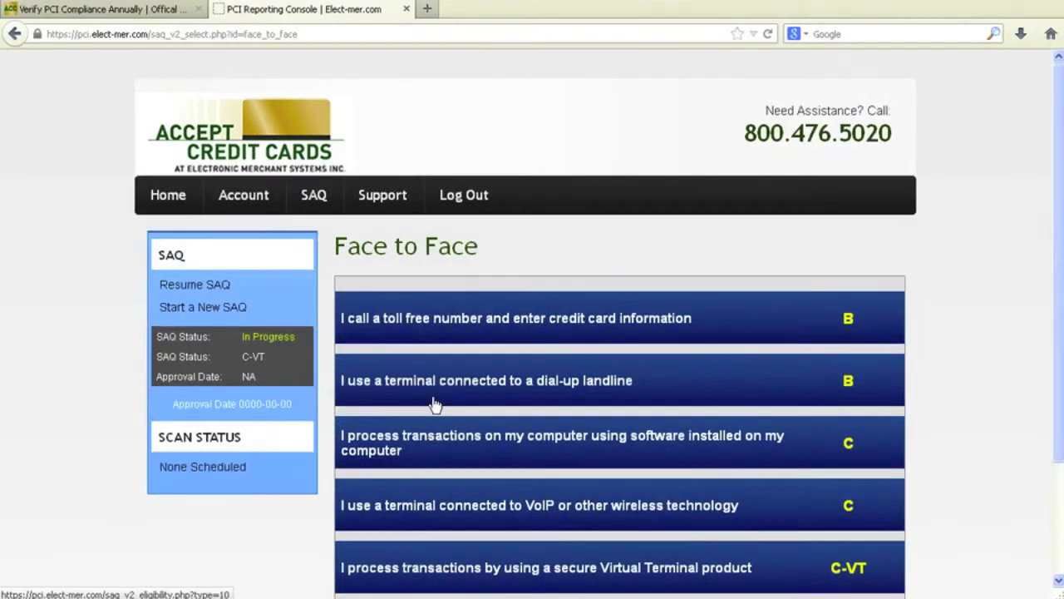
- Select the 'secure Virtual Terminal product' (C-VT) option to bring up its eligibility statement
scroll(760, 435, down, 2)
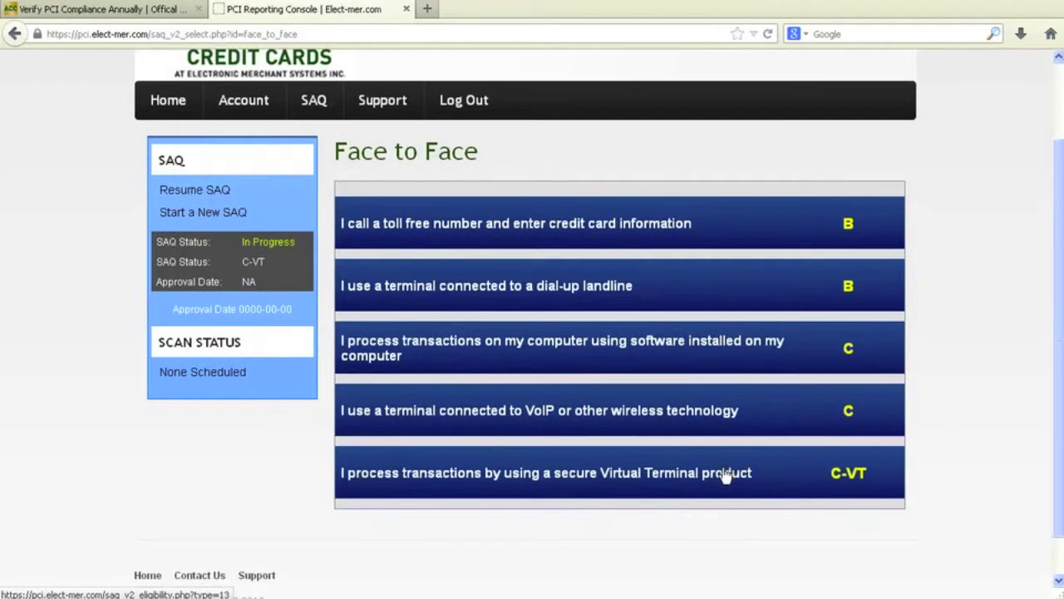
click(725, 475)
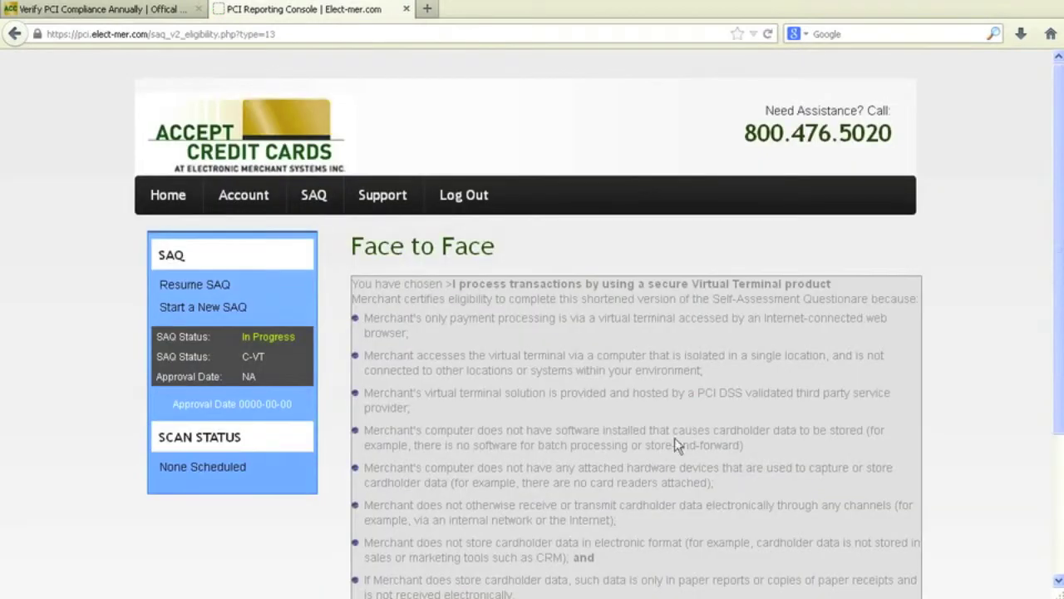
- Confirm C-VT eligibility: No paper storage, Yes masked receipts, No online card data, Yes service provider
scroll(628, 419, down, 3)
click(630, 442)
click(798, 203)
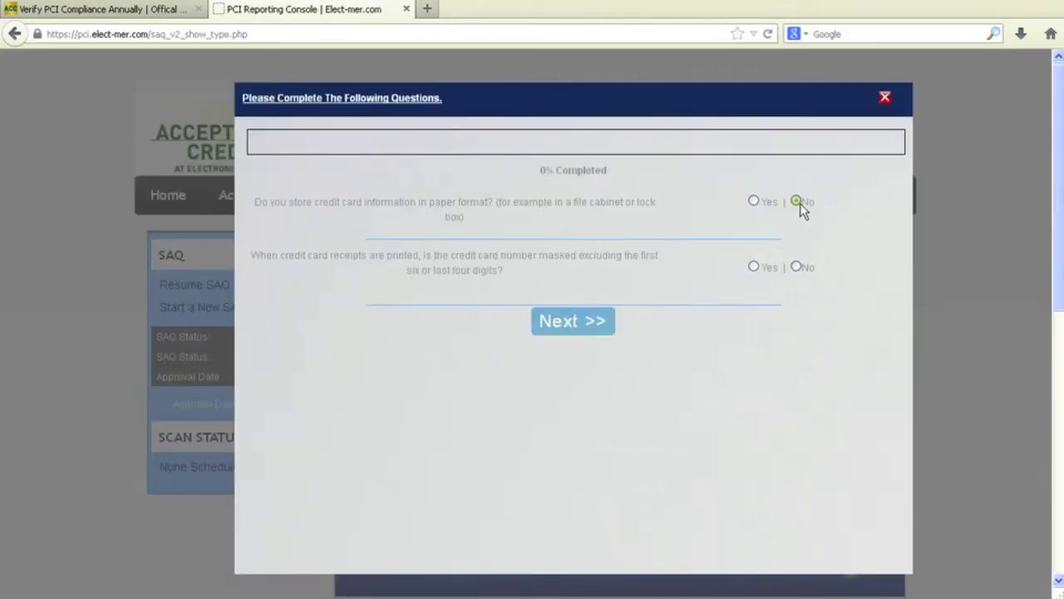
click(754, 266)
click(587, 328)
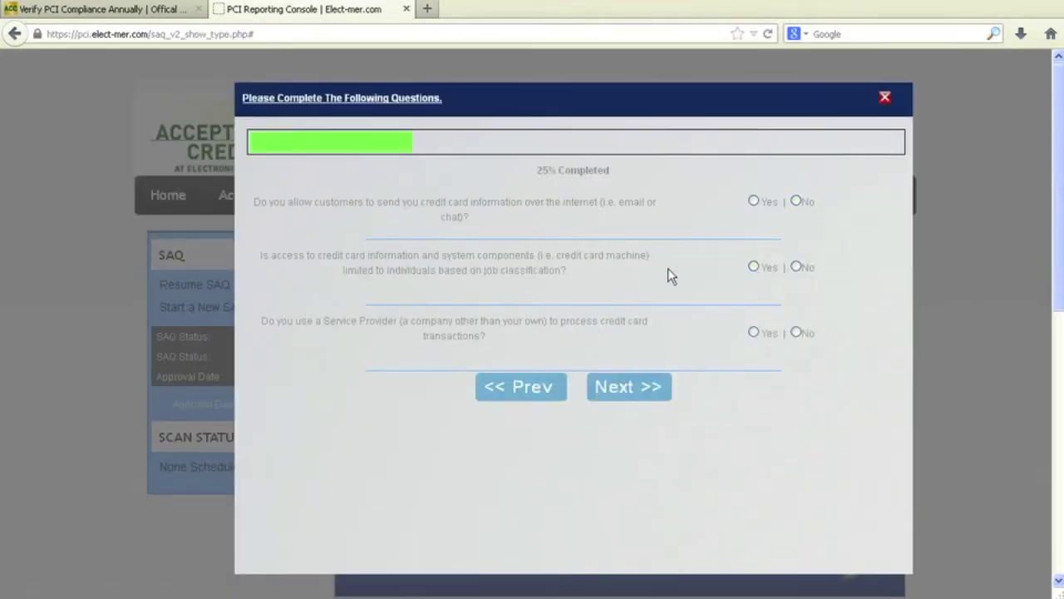
click(797, 202)
click(753, 332)
click(661, 387)
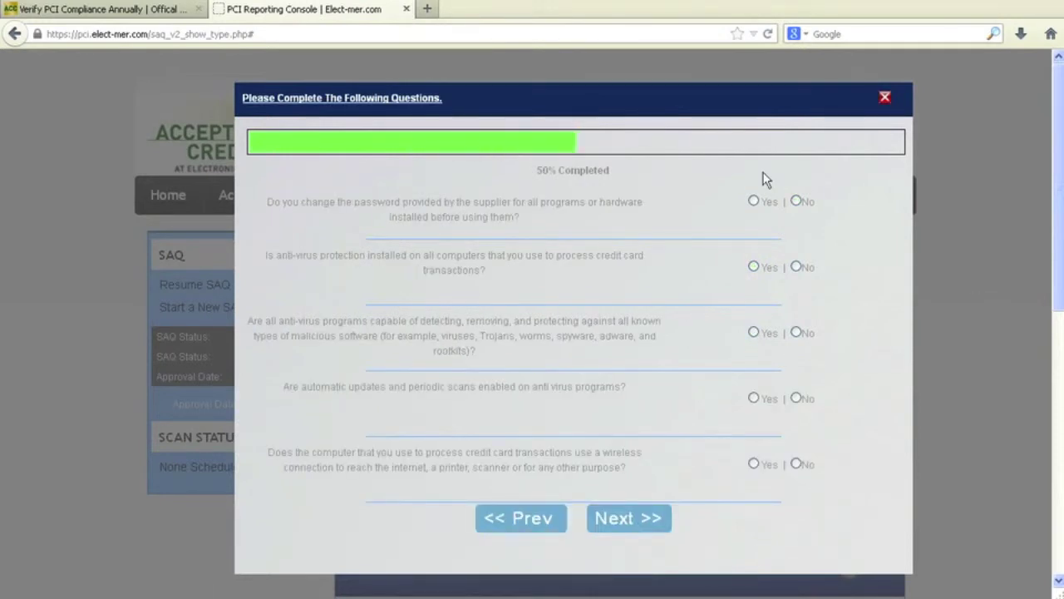
- Answer Yes to default passwords, anti-virus, and security policy, No to wireless, remote access, portable devices, and submit
click(753, 201)
click(753, 267)
click(796, 464)
click(636, 519)
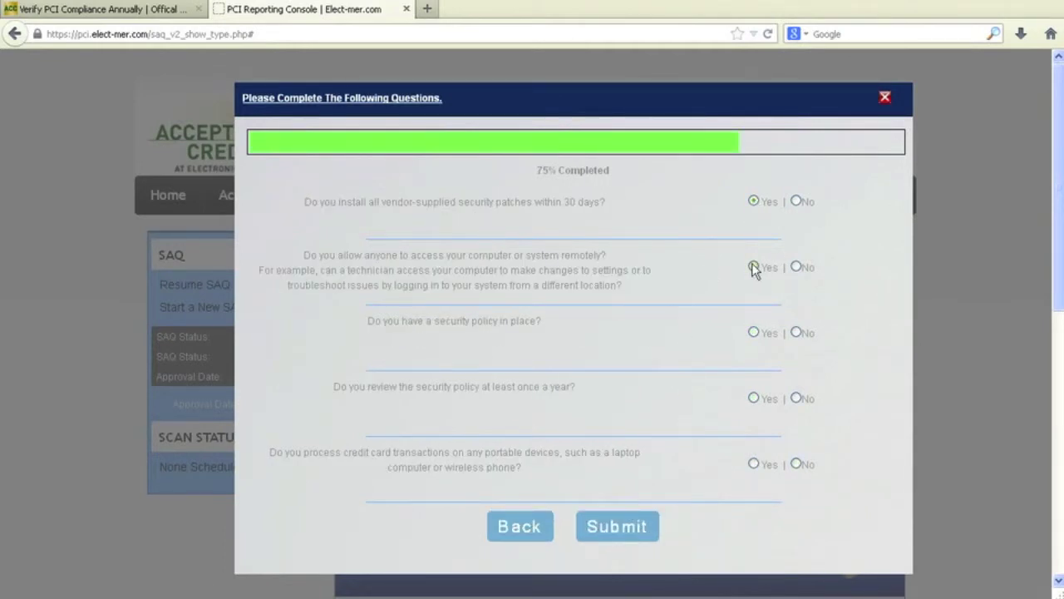
click(796, 267)
click(753, 332)
click(753, 398)
click(796, 464)
click(617, 528)
- Answer Yes to all firewall questions, from 1.2a restricted traffic to personal firewall standards
click(546, 355)
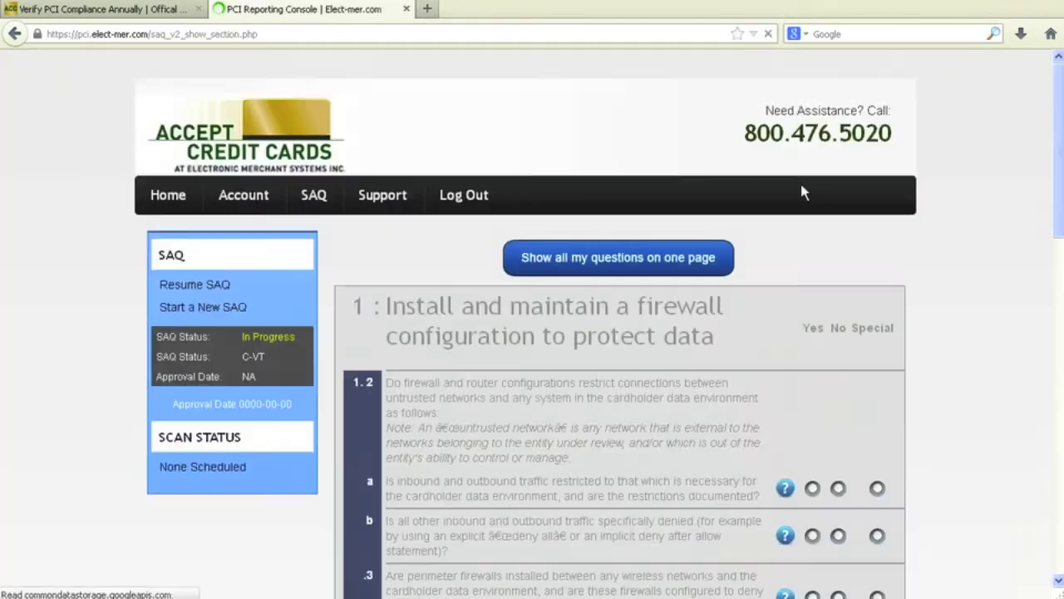
scroll(788, 283, down, 3)
click(813, 204)
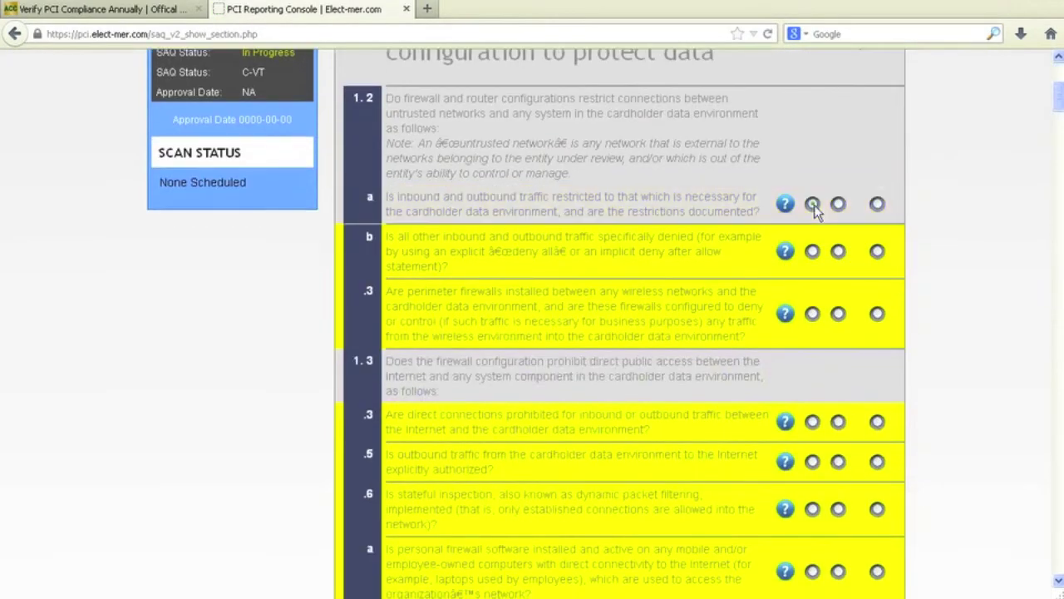
click(813, 251)
click(812, 313)
click(812, 422)
scroll(811, 374, down, 2)
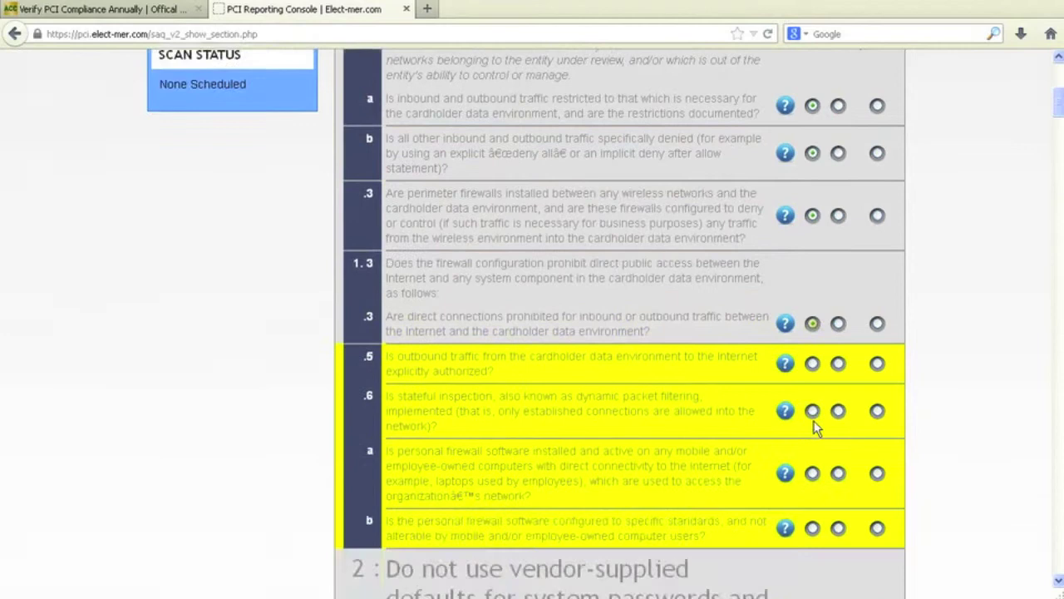
click(812, 272)
click(812, 320)
click(812, 381)
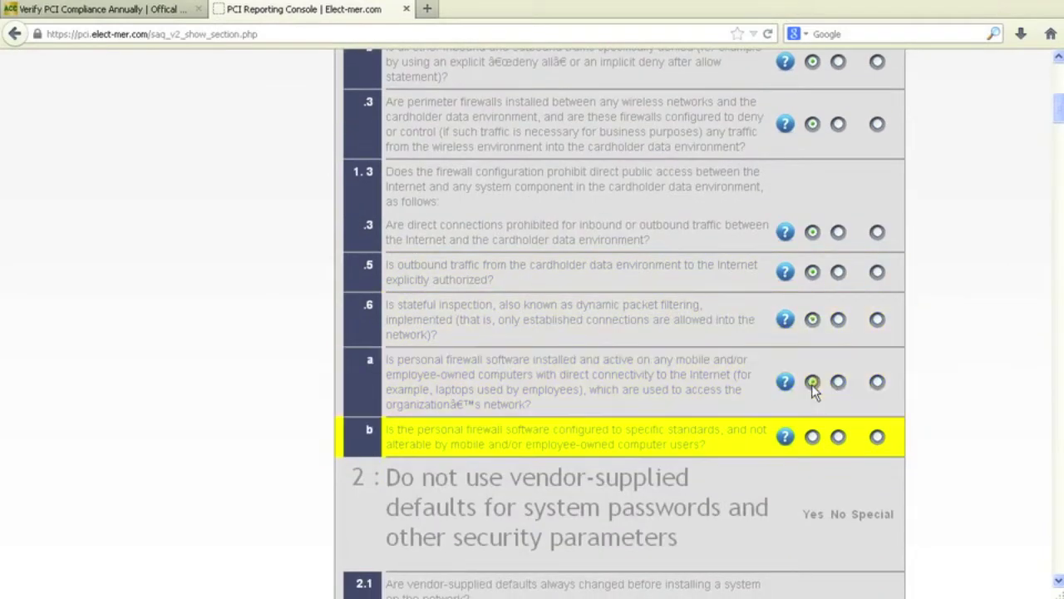
click(812, 437)
- Answer Yes on necessary services, verification codes, strong cryptography, trusted keys, HTTPS and anti-virus updates
scroll(807, 457, down, 7)
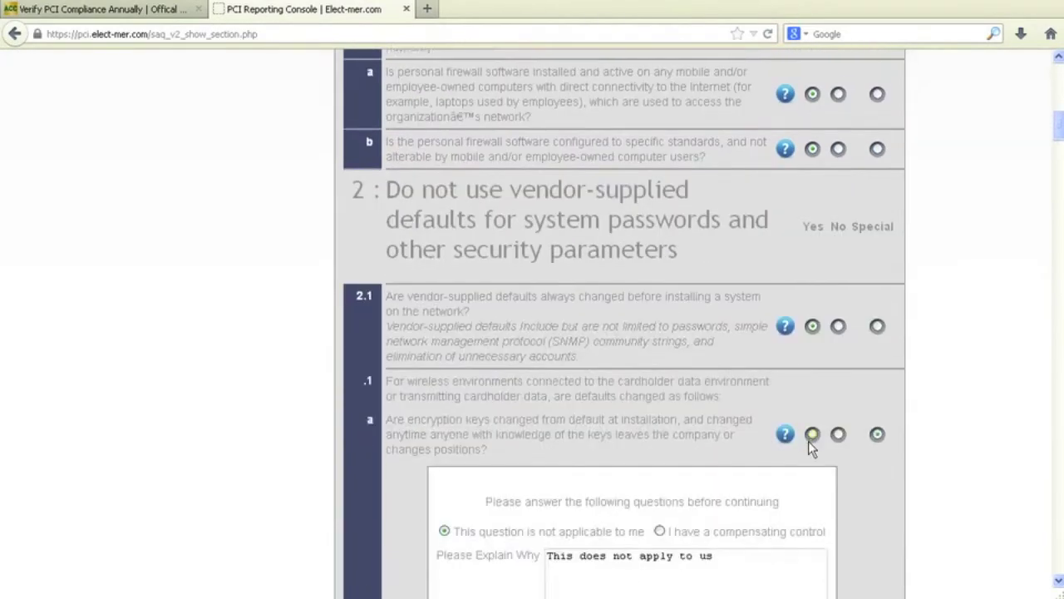
scroll(815, 430, down, 12)
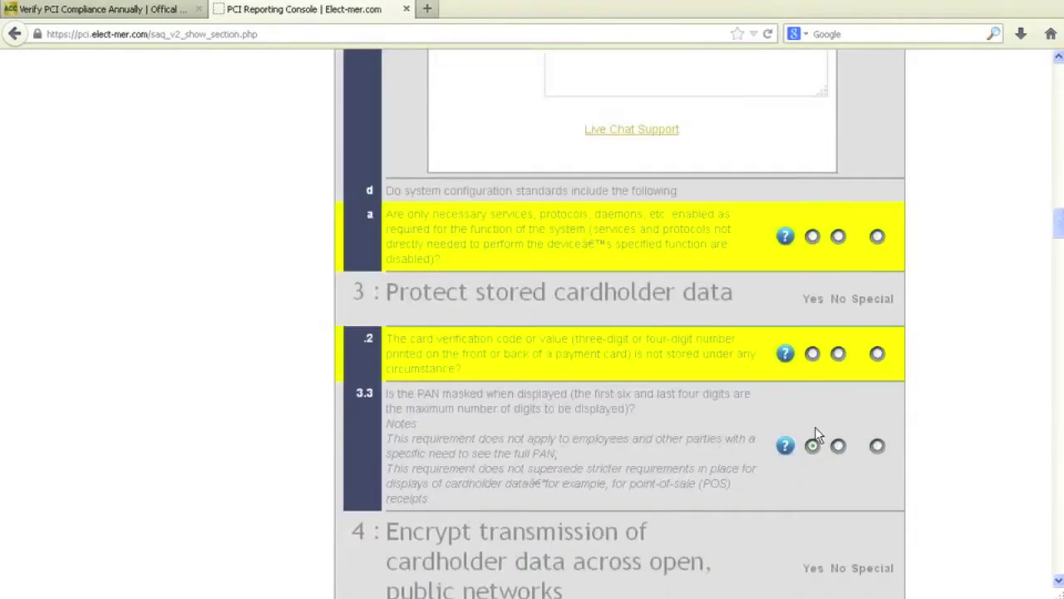
click(812, 236)
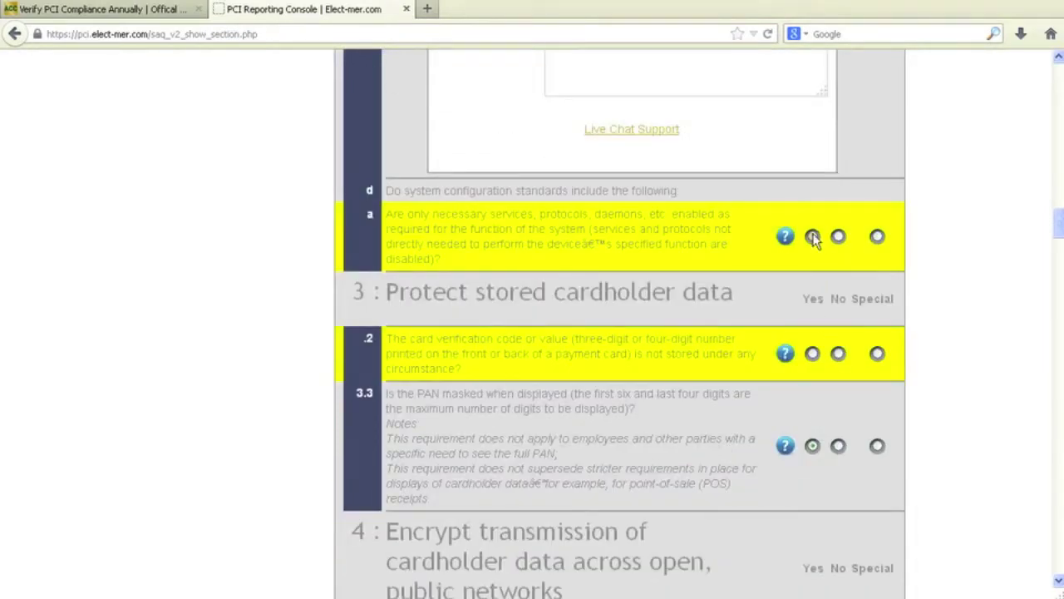
click(812, 353)
scroll(815, 415, down, 4)
click(812, 303)
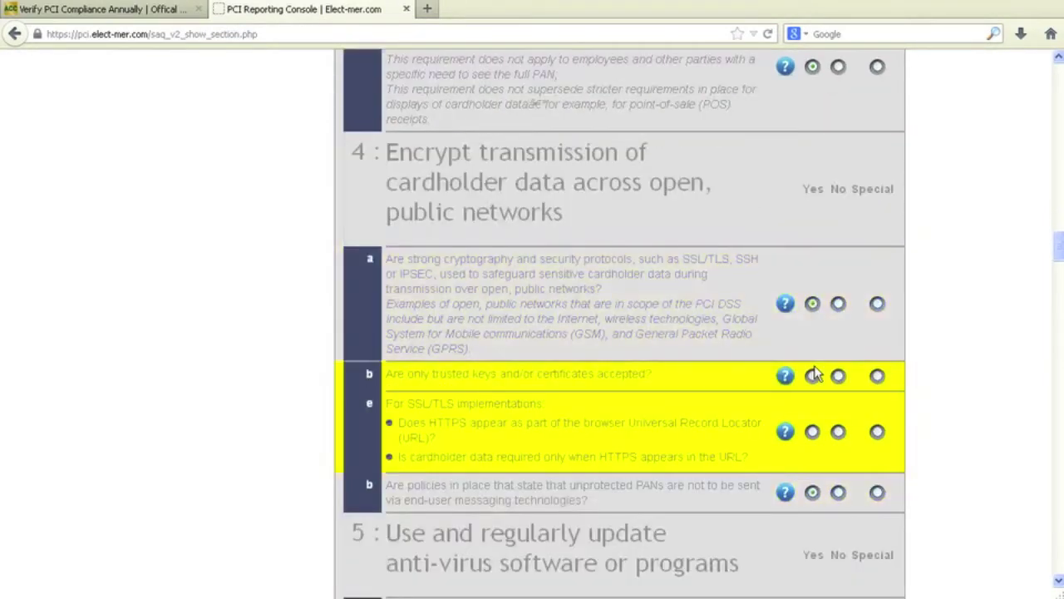
click(812, 375)
click(812, 431)
scroll(813, 427, down, 4)
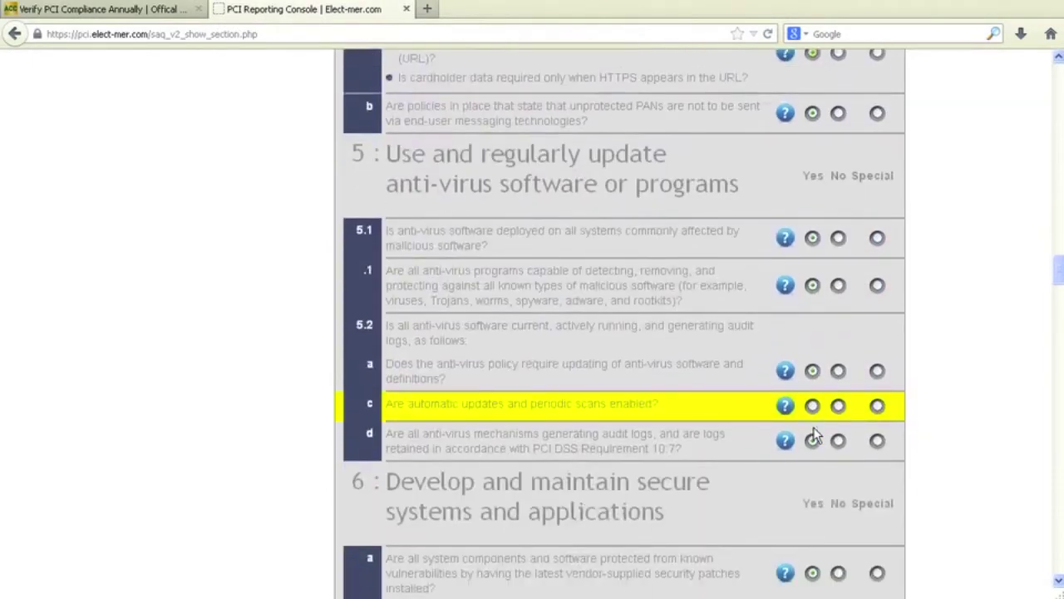
click(812, 406)
- Answer Yes on incident response, security awareness, and all four service provider management questions
scroll(813, 432, down, 12)
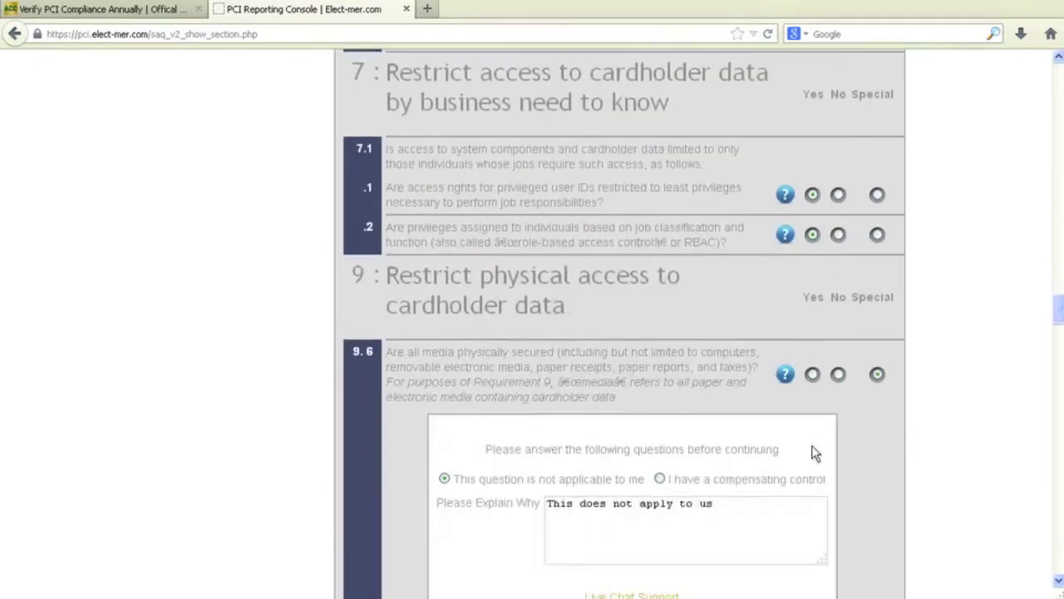
scroll(813, 449, down, 10)
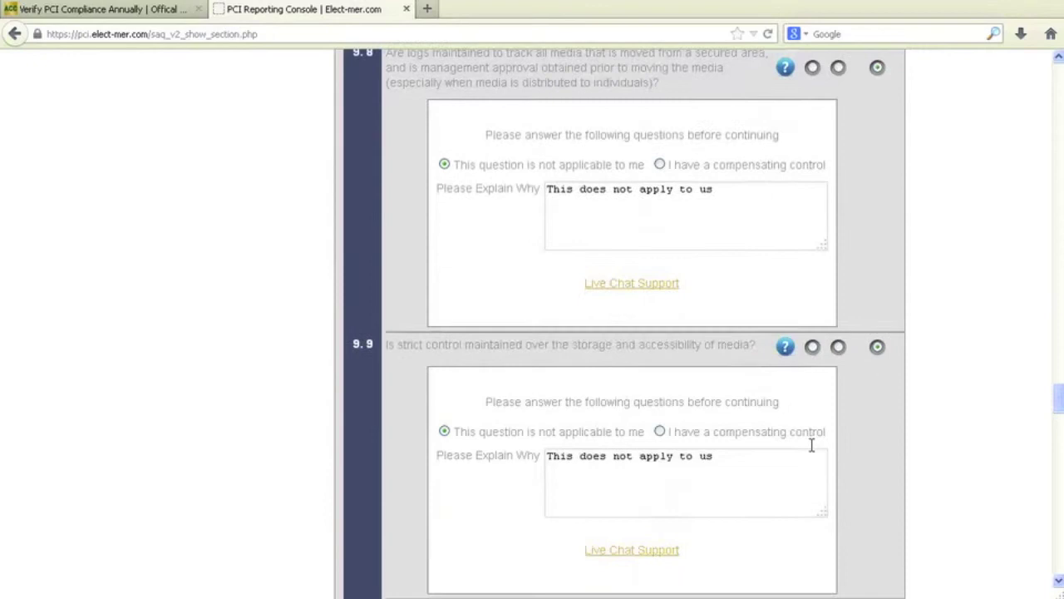
scroll(812, 444, down, 10)
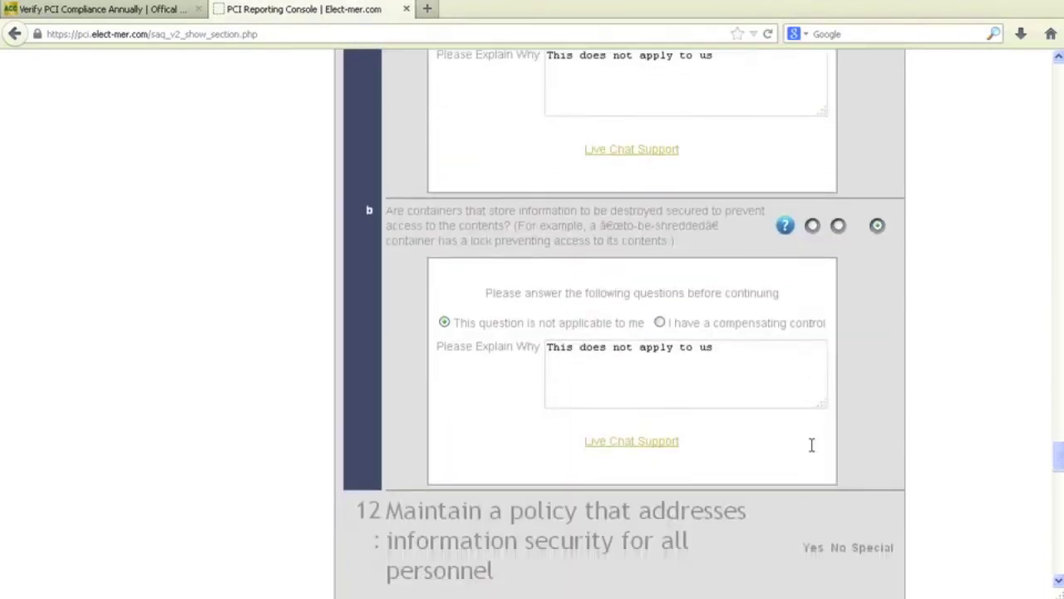
scroll(815, 453, down, 8)
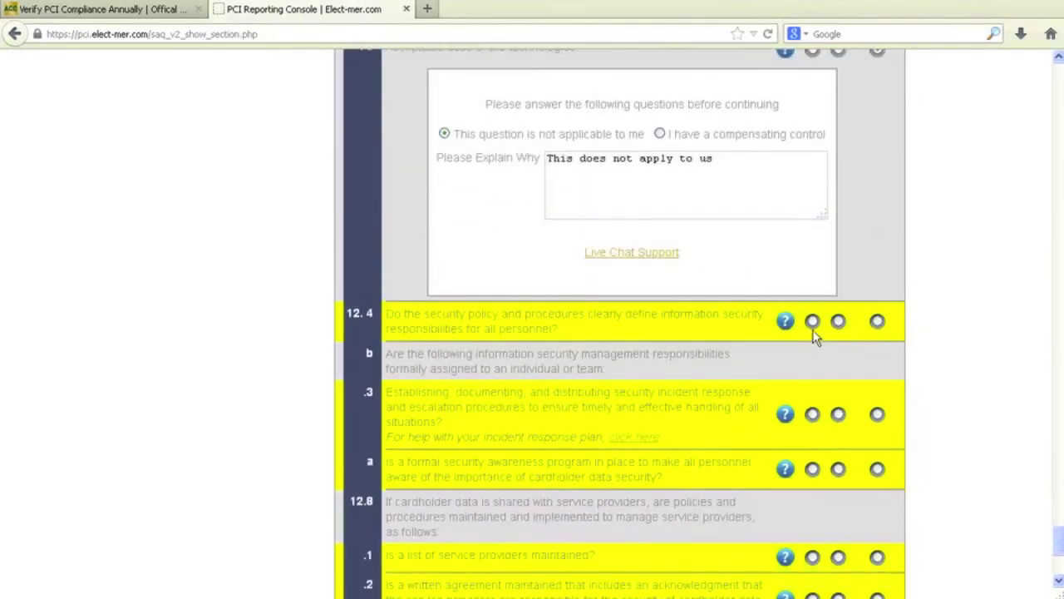
click(812, 413)
click(812, 468)
scroll(814, 468, down, 4)
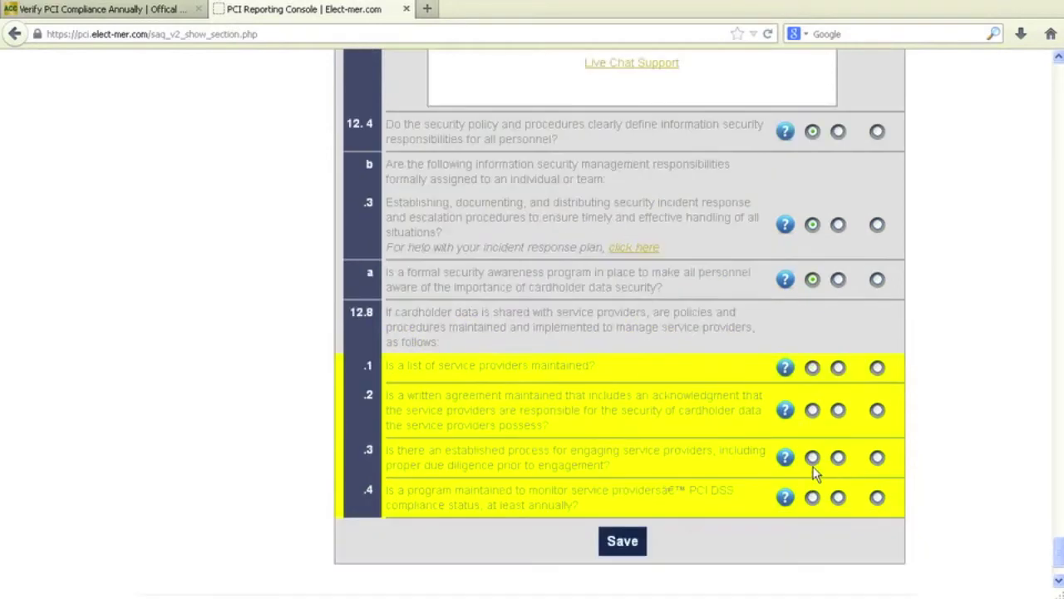
click(812, 273)
click(812, 315)
click(812, 362)
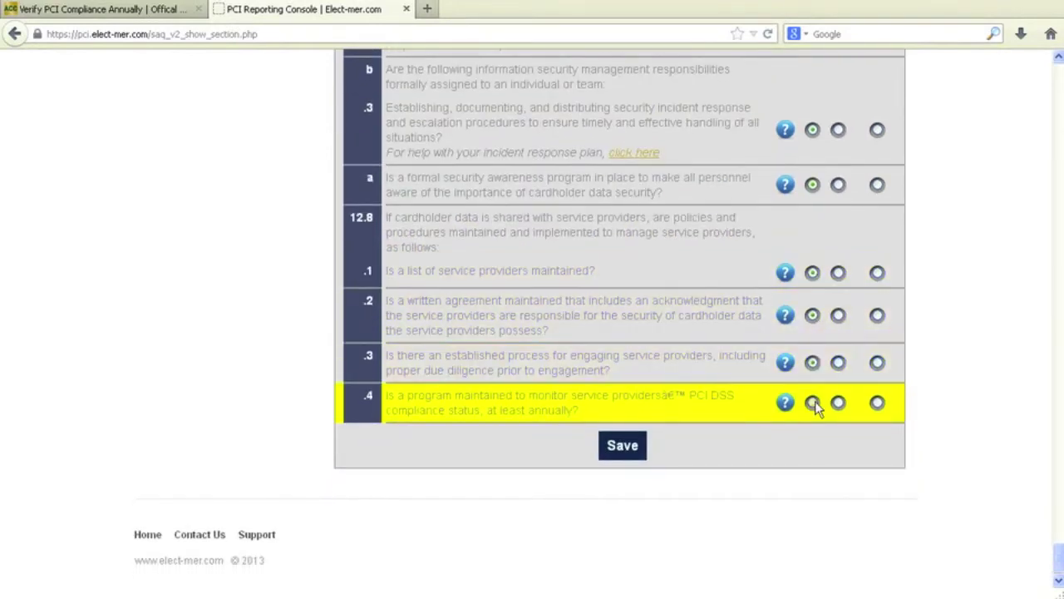
click(812, 403)
- Save the SAQ answers and review the section list, with sections 1–12 showing Compliant
click(623, 446)
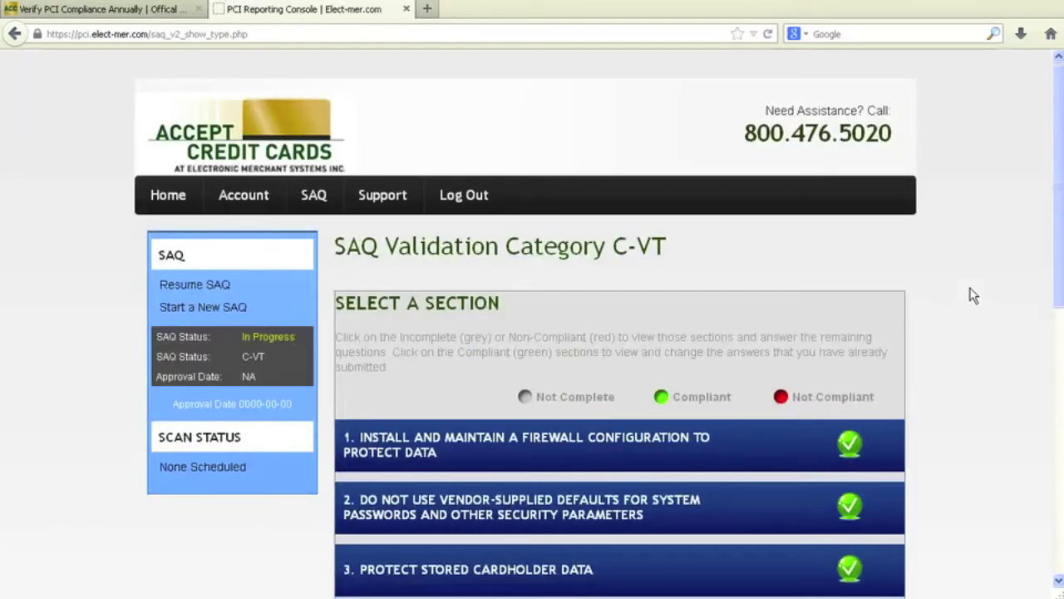
scroll(973, 295, down, 3)
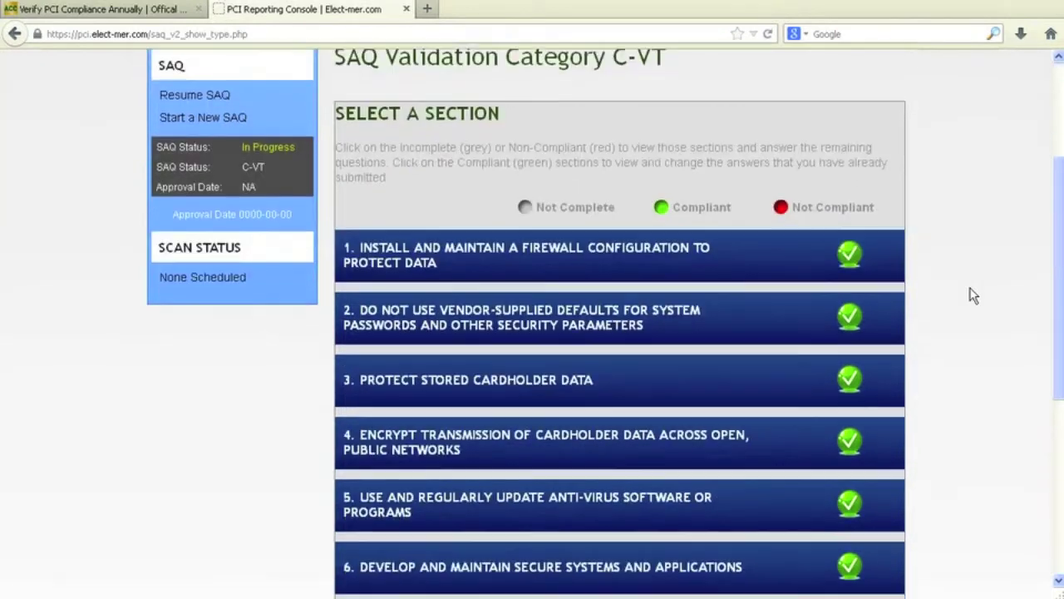
scroll(973, 295, down, 2)
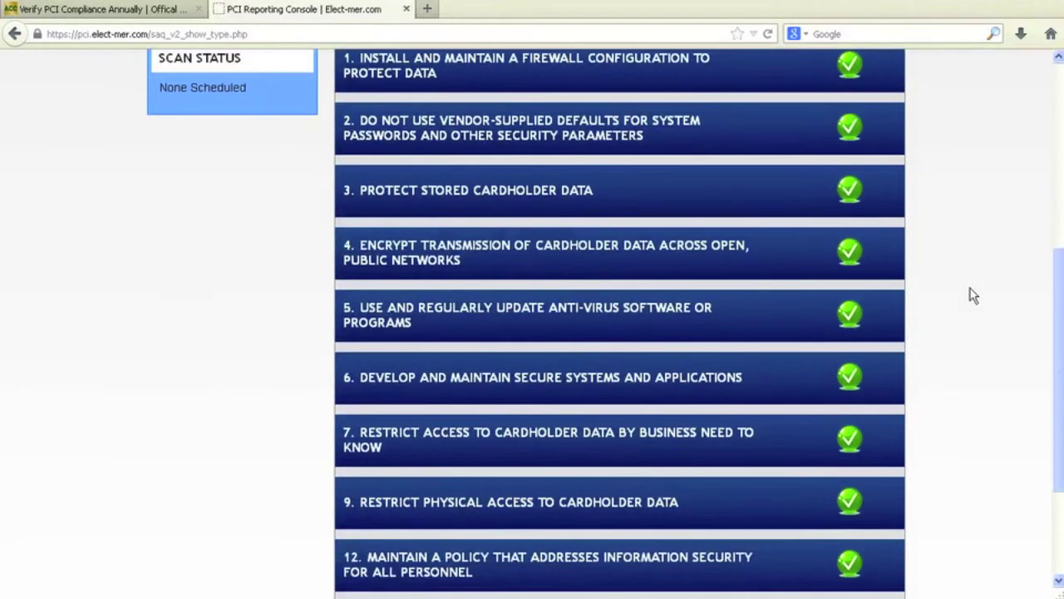
scroll(970, 288, down, 1)
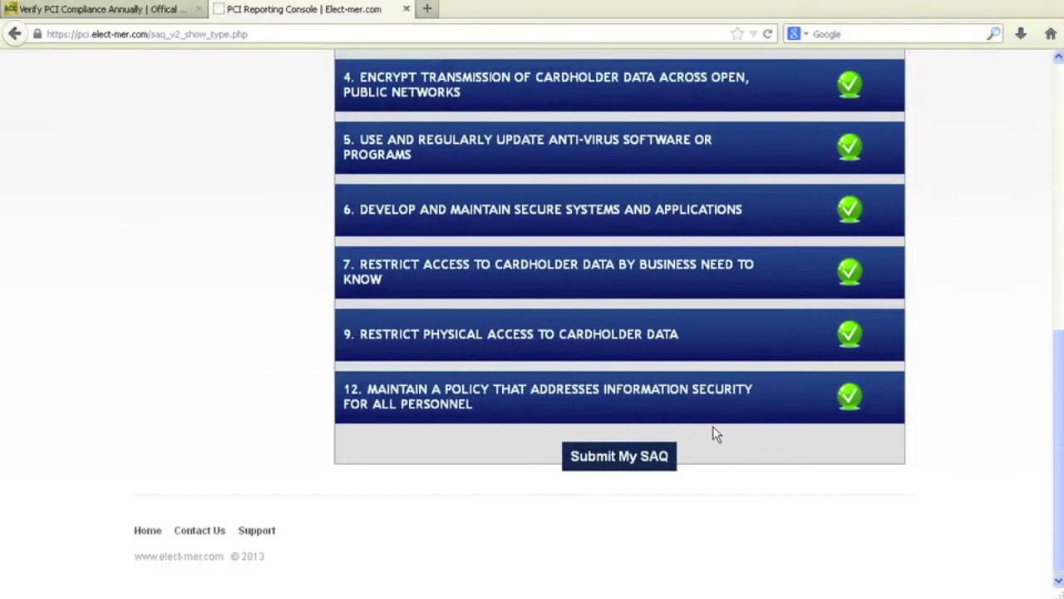
- Submit the SAQ and enter the representative's full name in the Attested by field
click(646, 460)
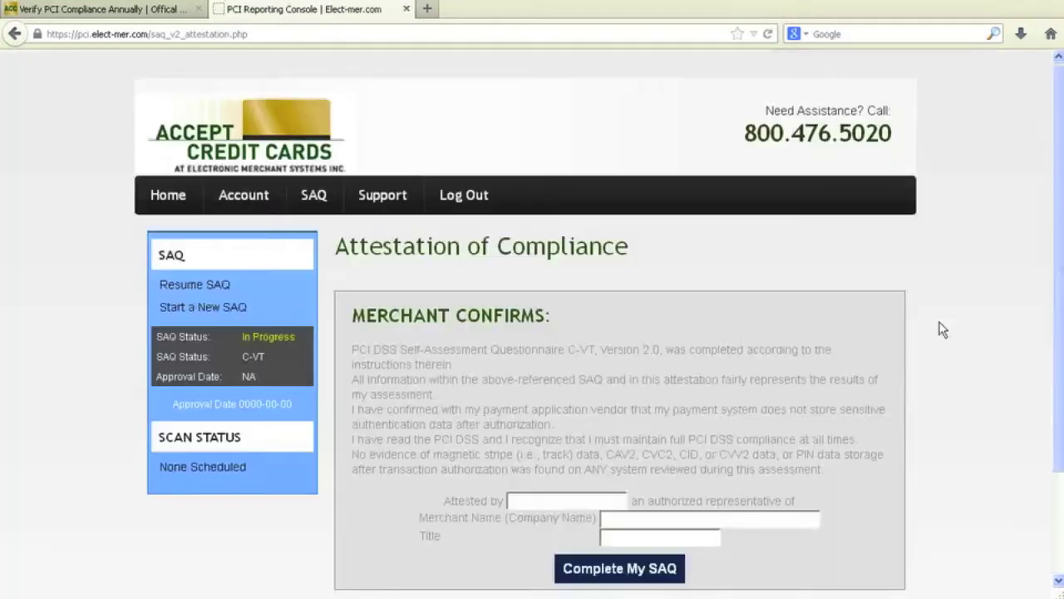
click(588, 497)
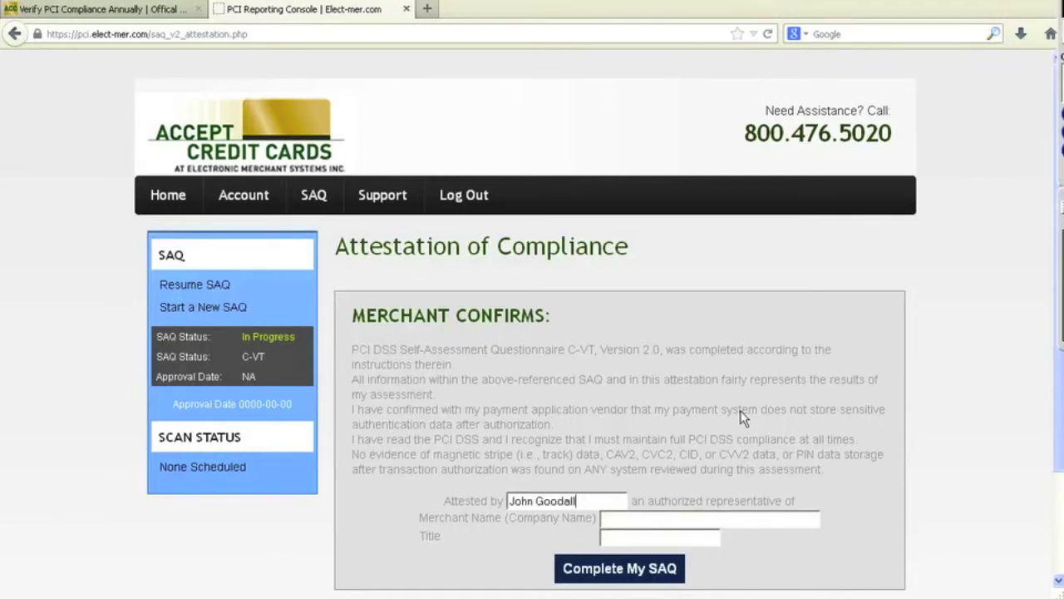
click(682, 560)
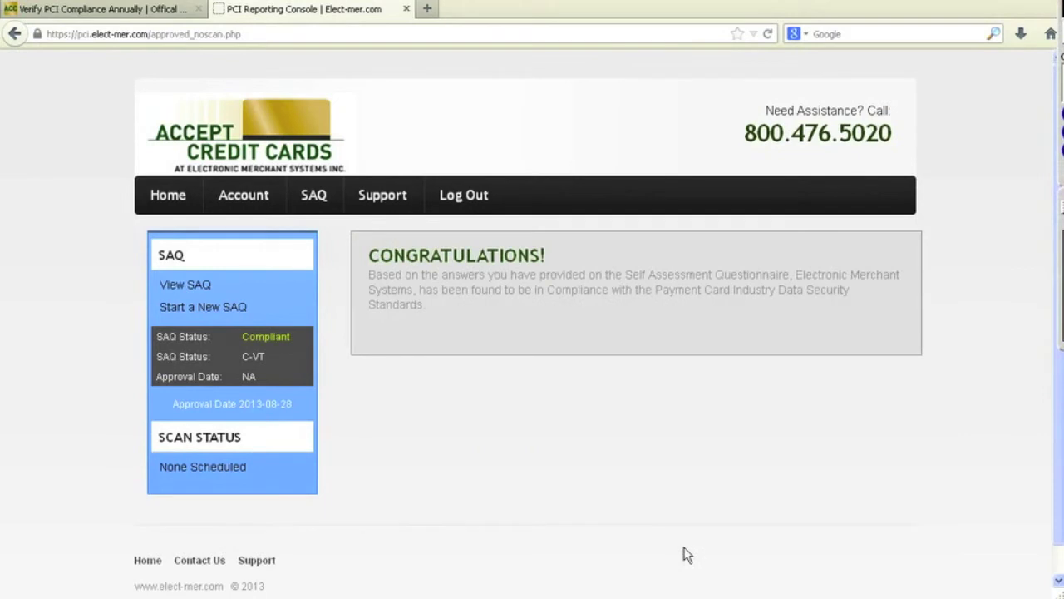